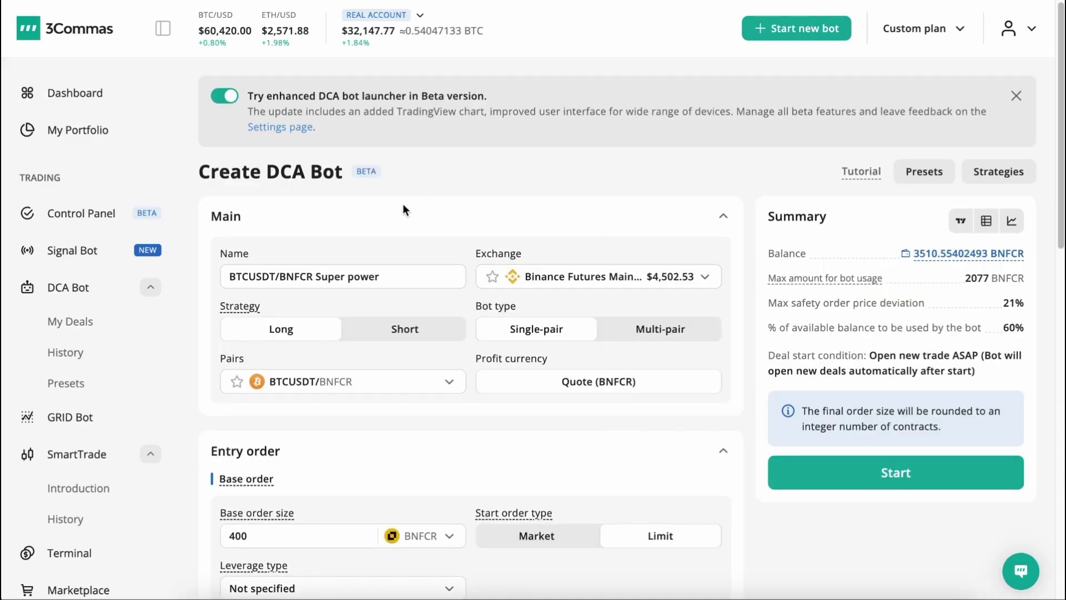
- Select the existing bot name text on the Create DCA Bot page, then deselect it
click(336, 272)
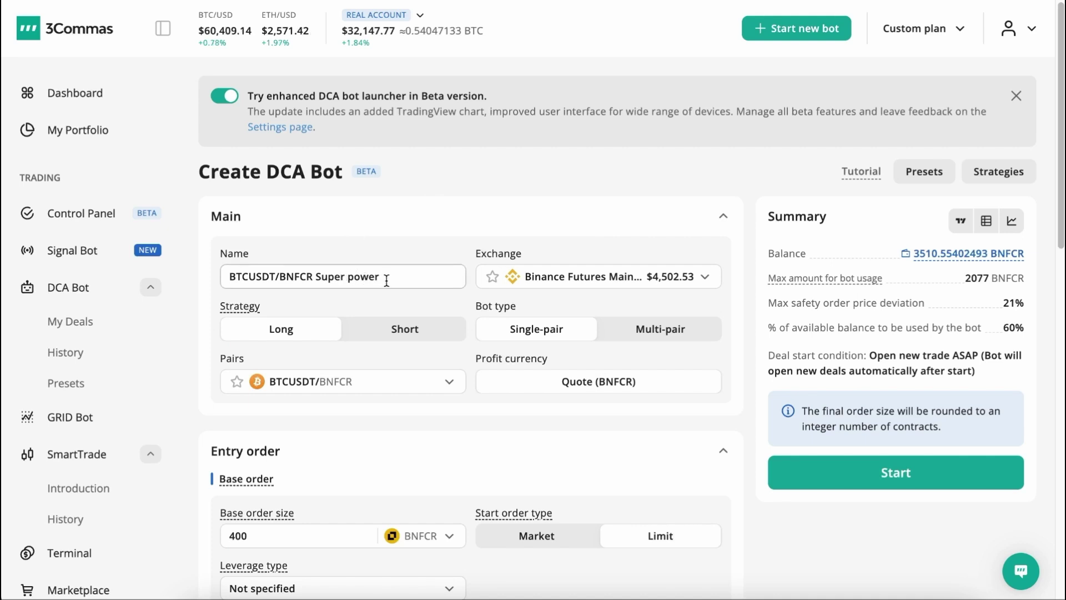
drag(386, 278, 220, 280)
click(312, 252)
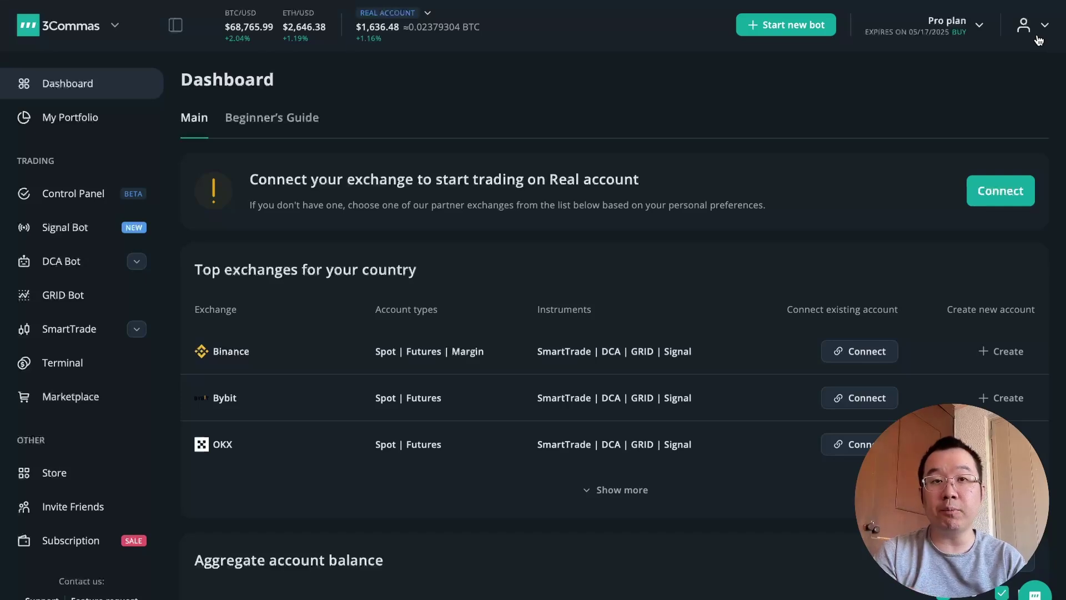
- Open account Settings from the profile menu and scroll down to the BETA testing section
click(1040, 26)
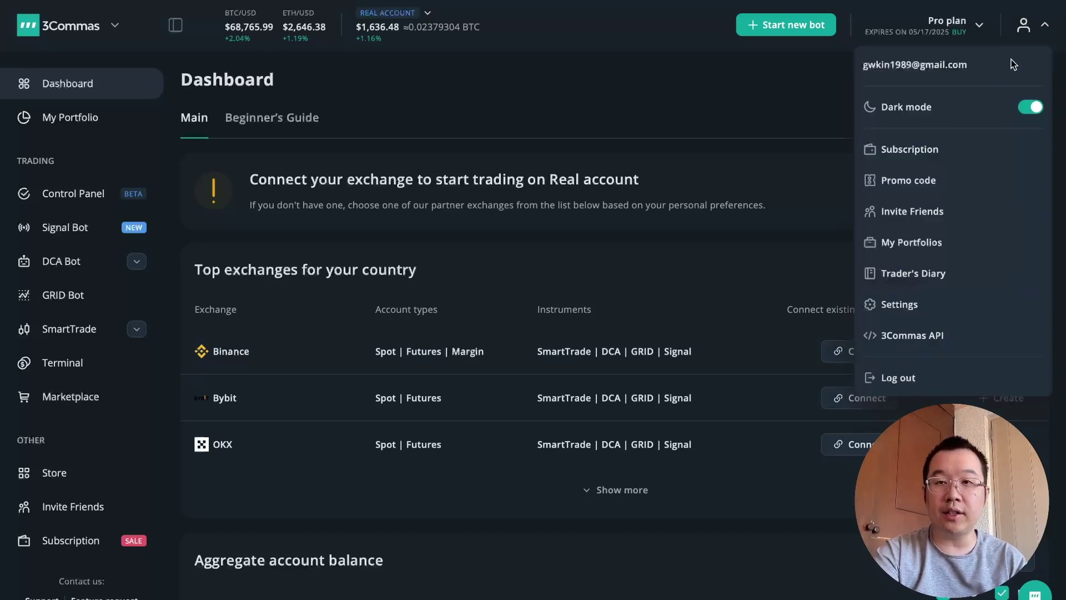
click(913, 307)
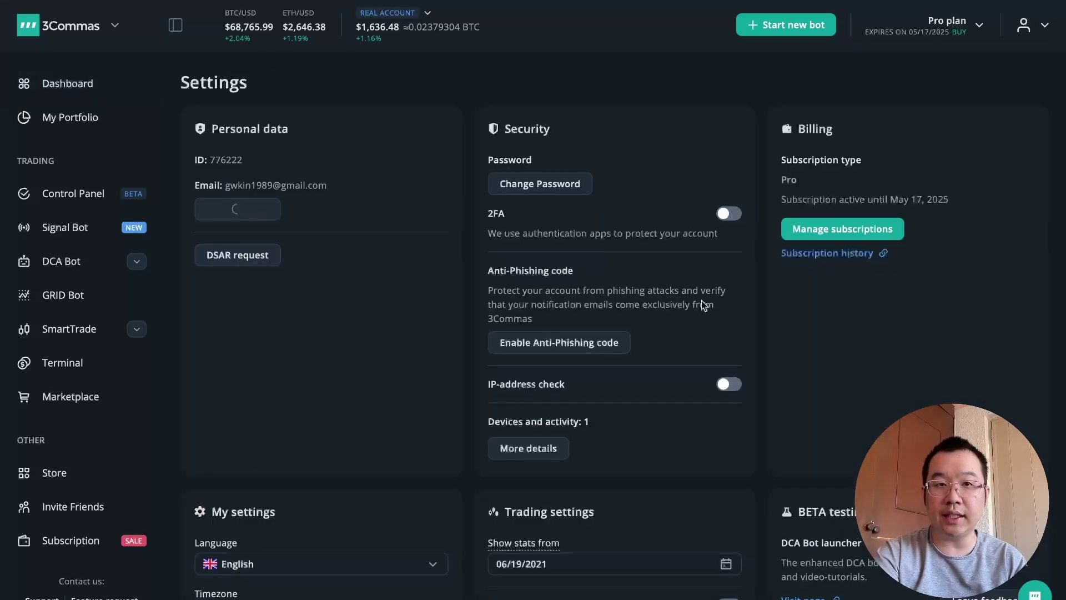
scroll(763, 399, down, 7)
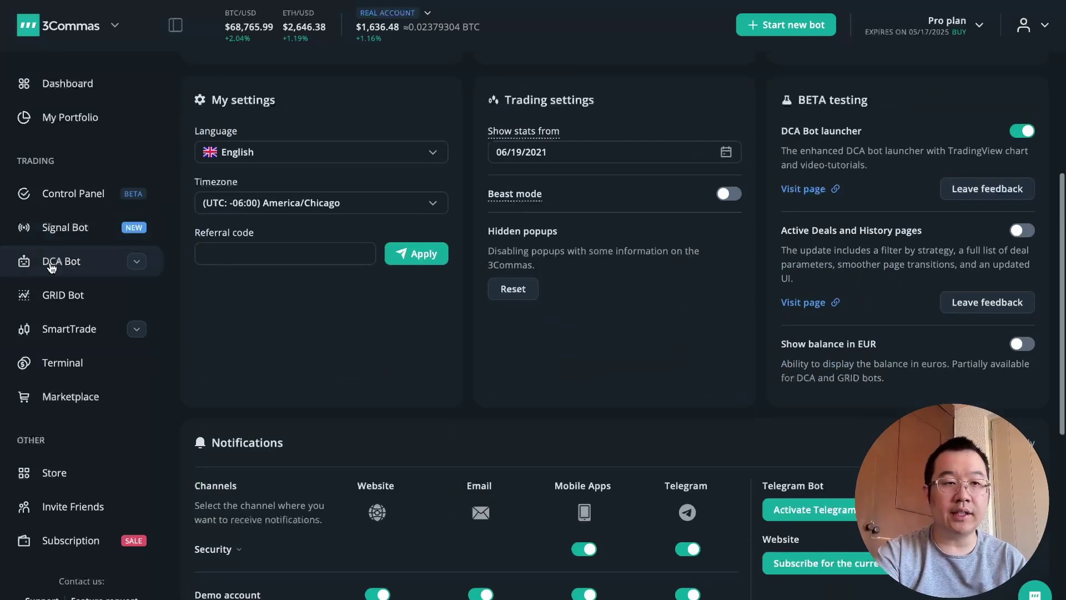
- Start a new DCA bot and look through its default ETH/USDT Classic trading form
click(751, 34)
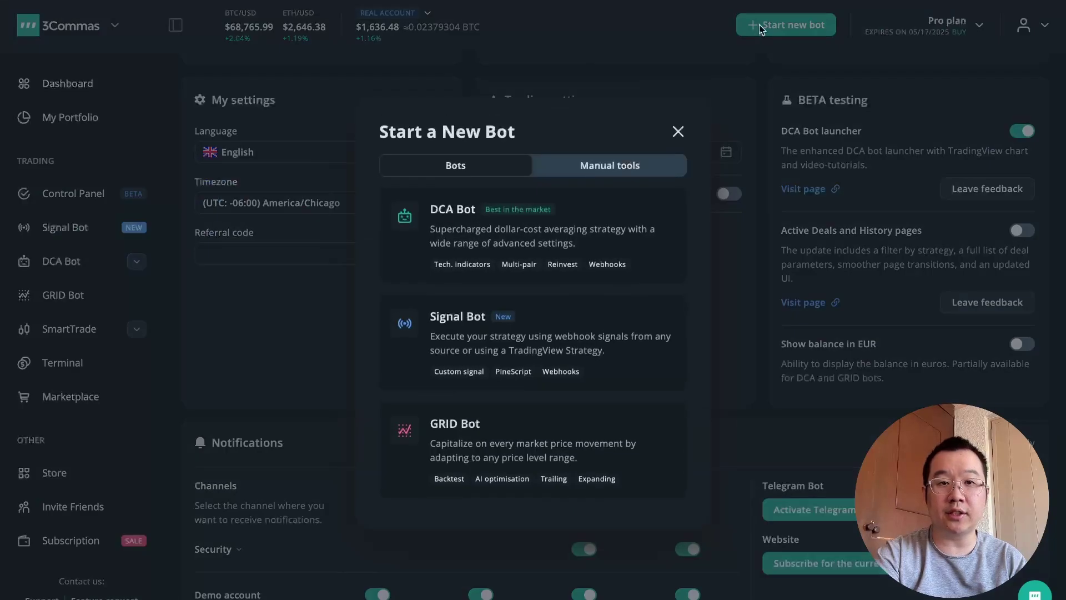
click(486, 235)
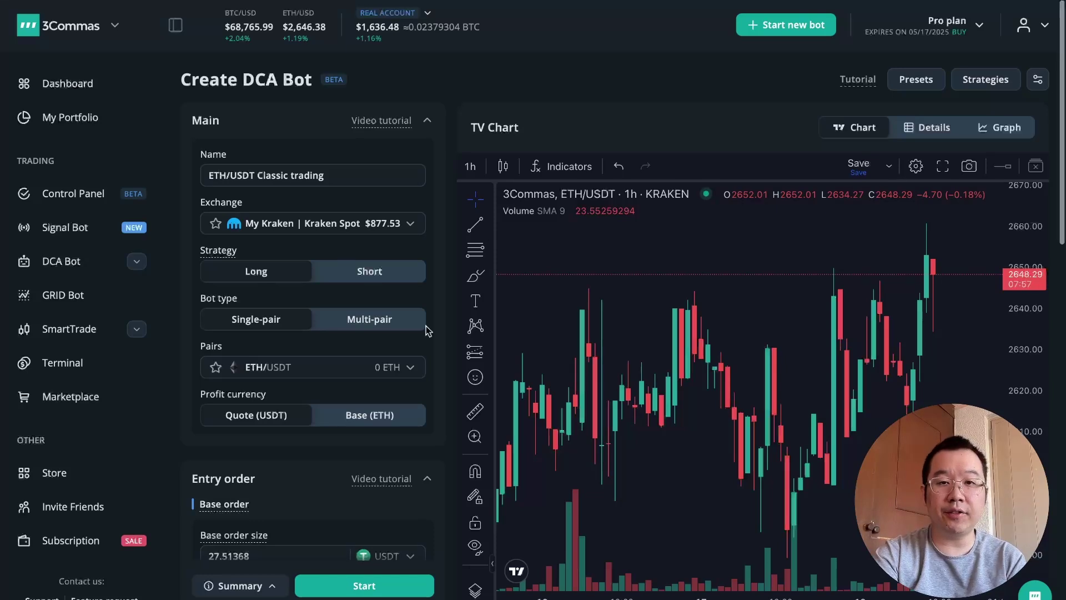
scroll(428, 331, down, 8)
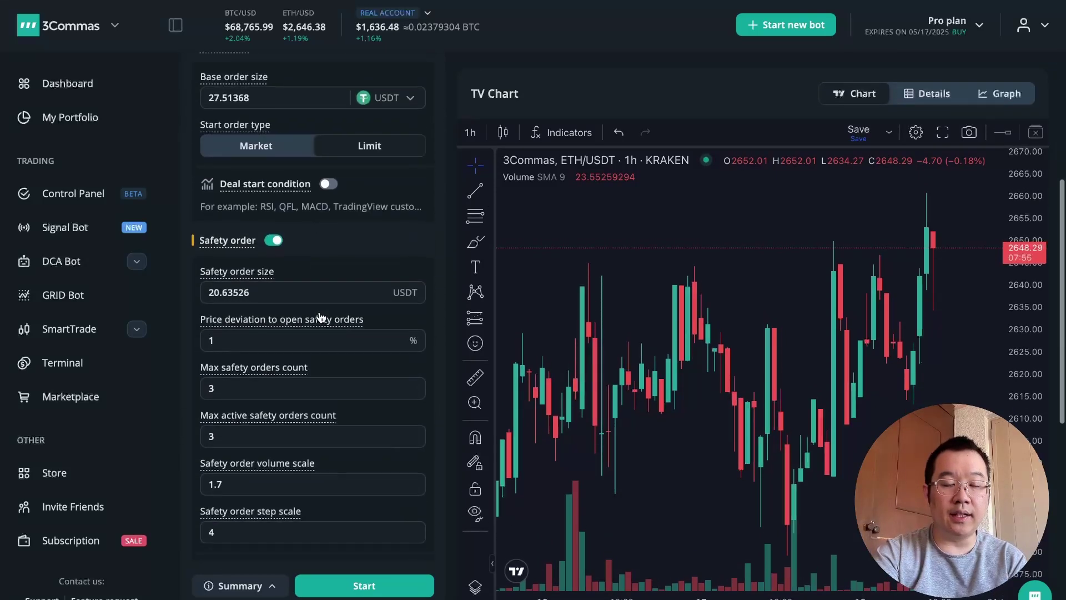
scroll(319, 316, down, 4)
mouse_move(299, 283)
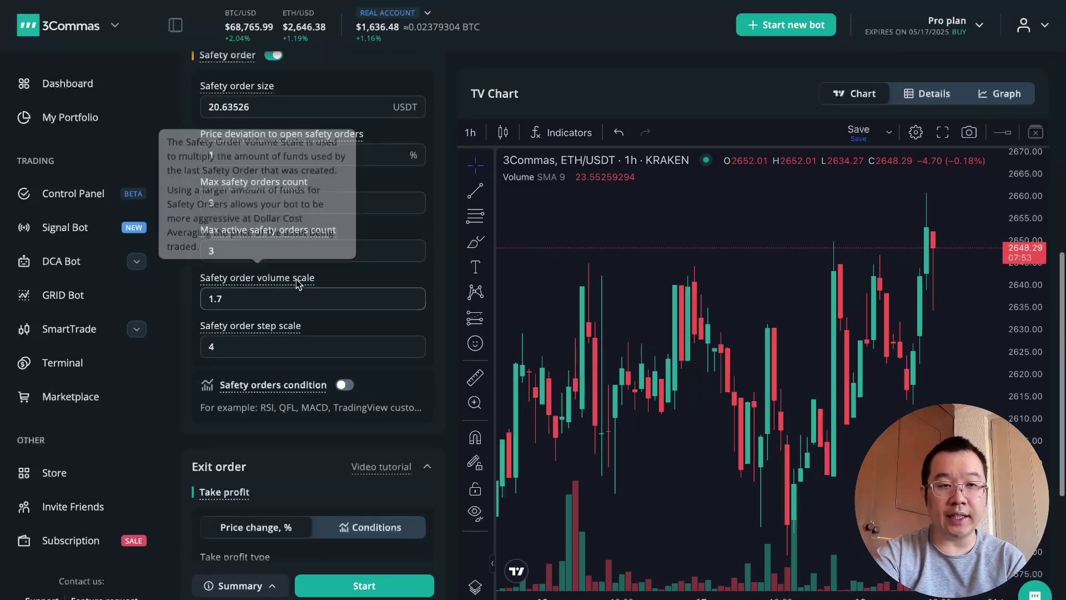
scroll(361, 399, down, 5)
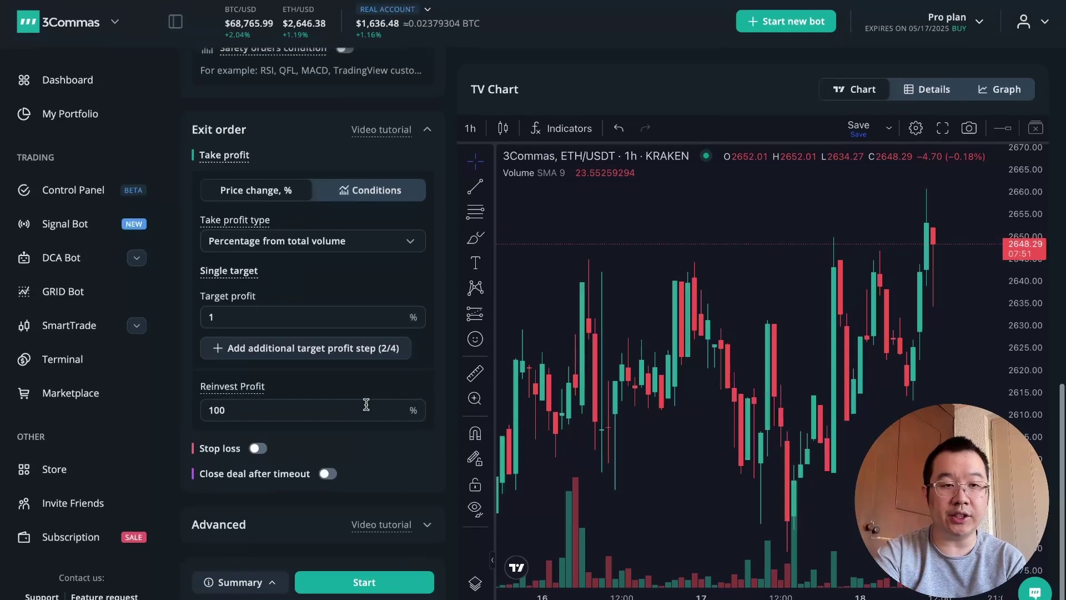
scroll(367, 404, up, 15)
scroll(365, 407, down, 1)
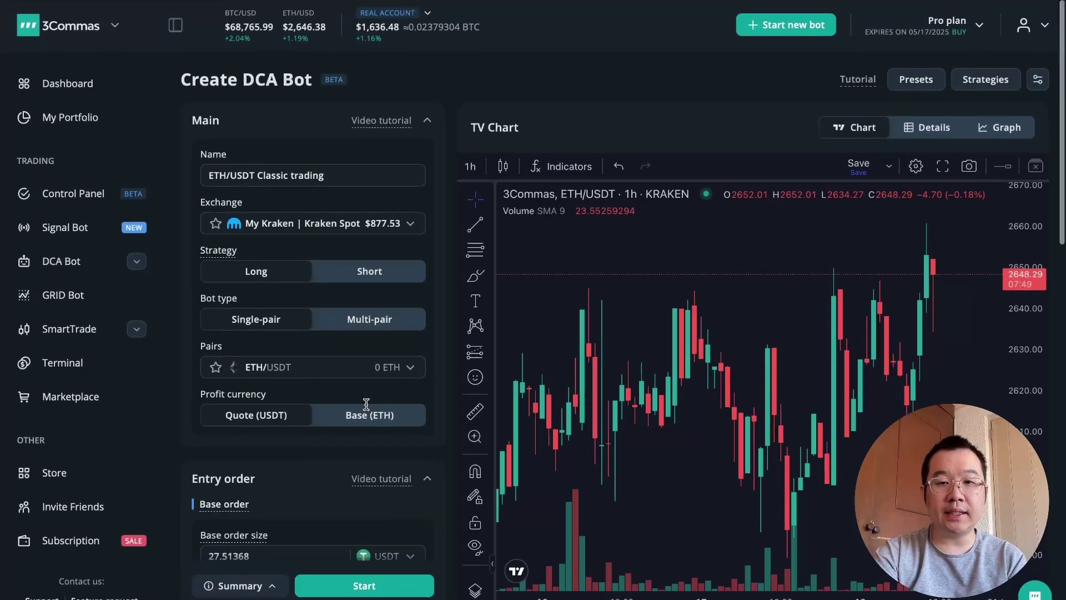
- Browse bot presets filtered to Binance Spot SUI/USDT and copy a preset bot
click(917, 81)
scroll(373, 425, down, 1)
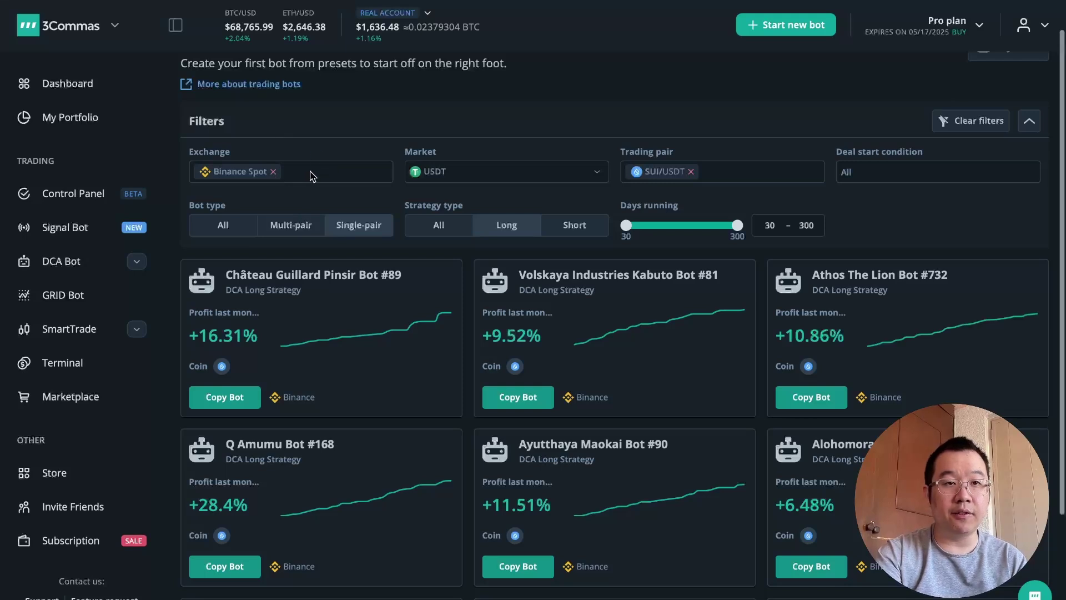
click(459, 176)
click(461, 172)
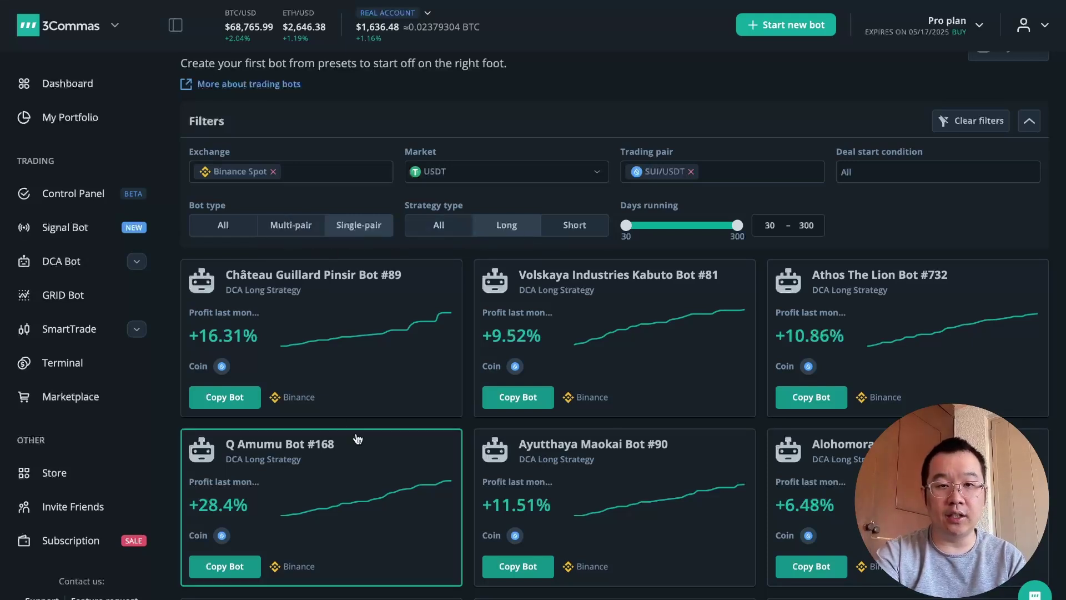
click(348, 281)
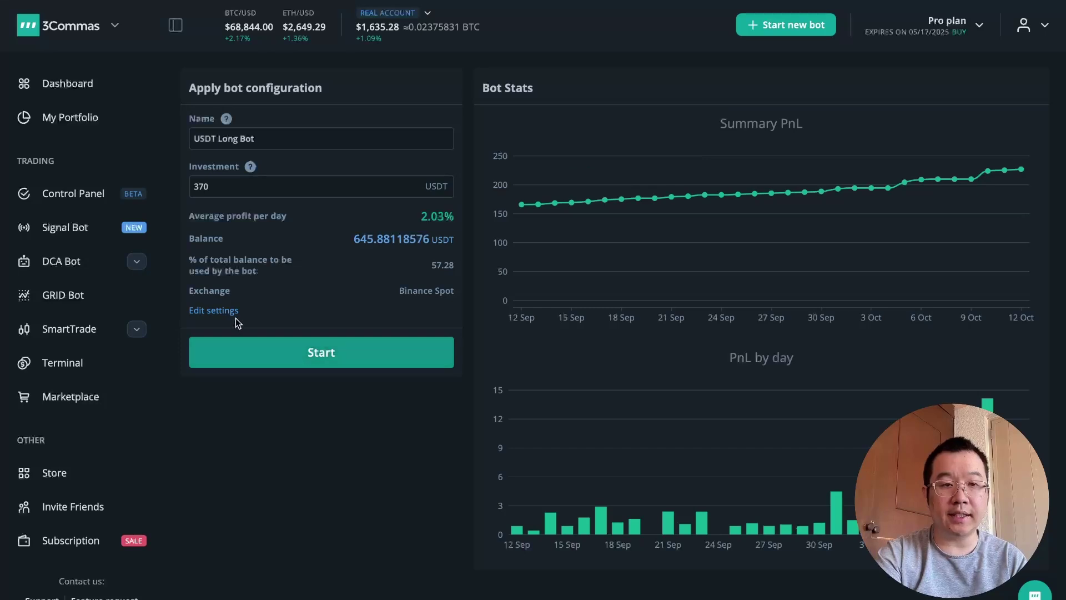
- Open the copied preset's full settings and review the prefilled SUI/USDT form
click(222, 312)
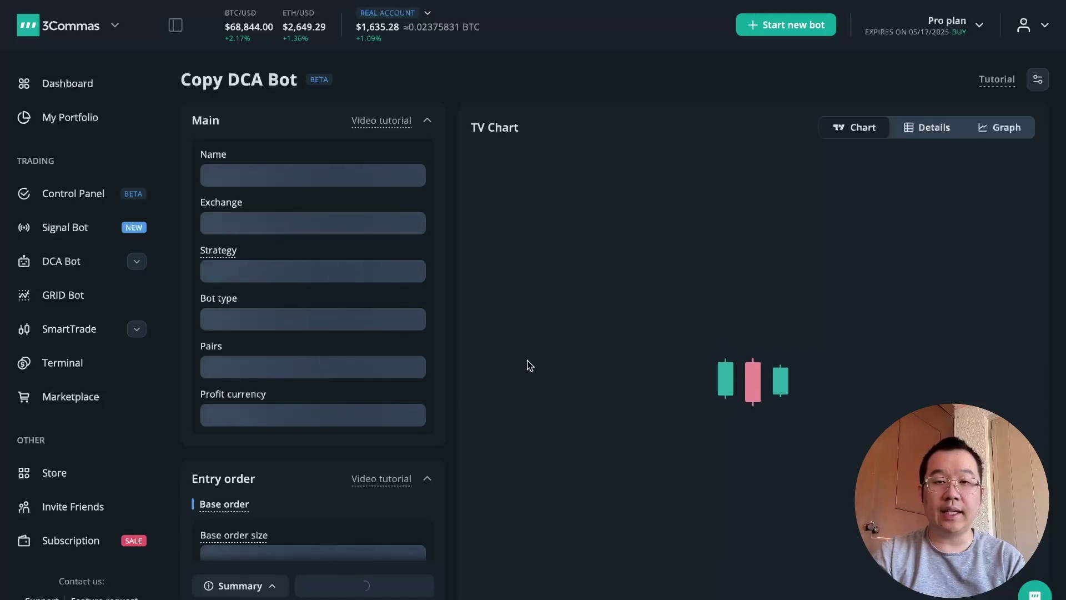
scroll(302, 297, down, 1)
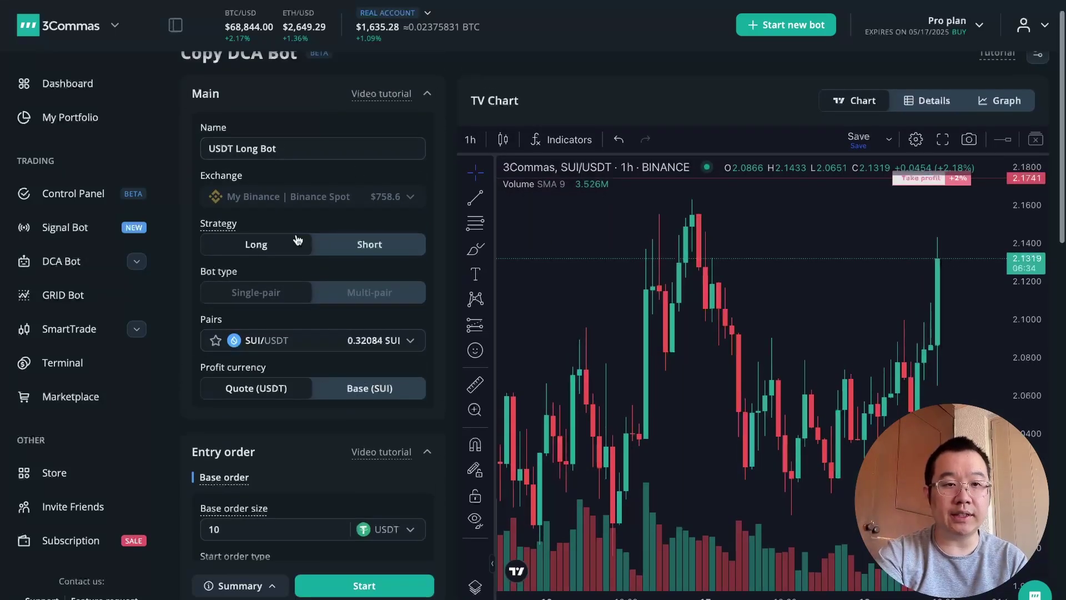
scroll(477, 199, up, 1)
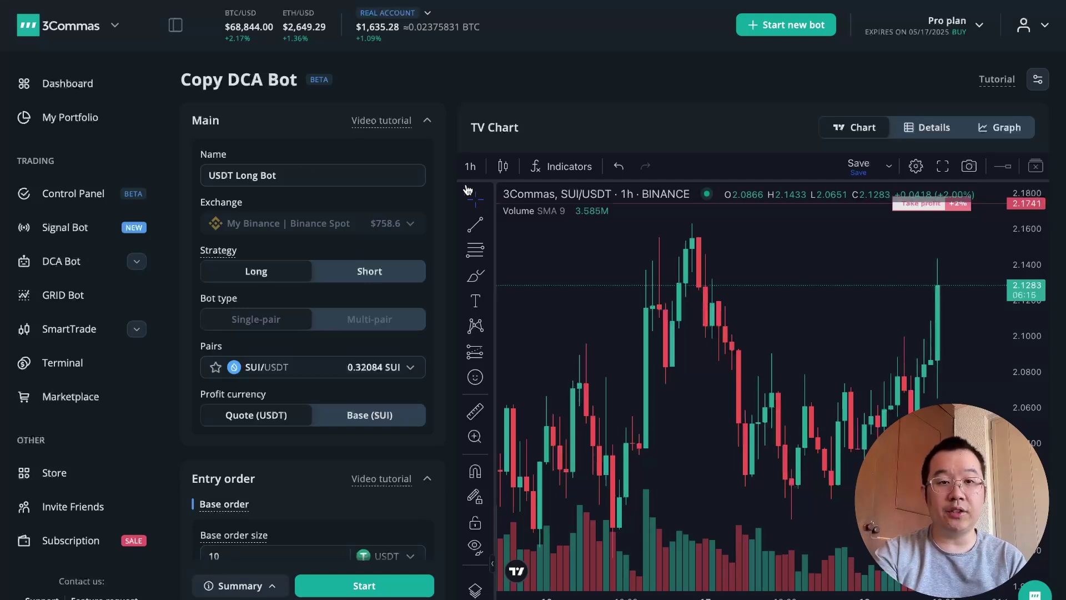
scroll(227, 357, down, 15)
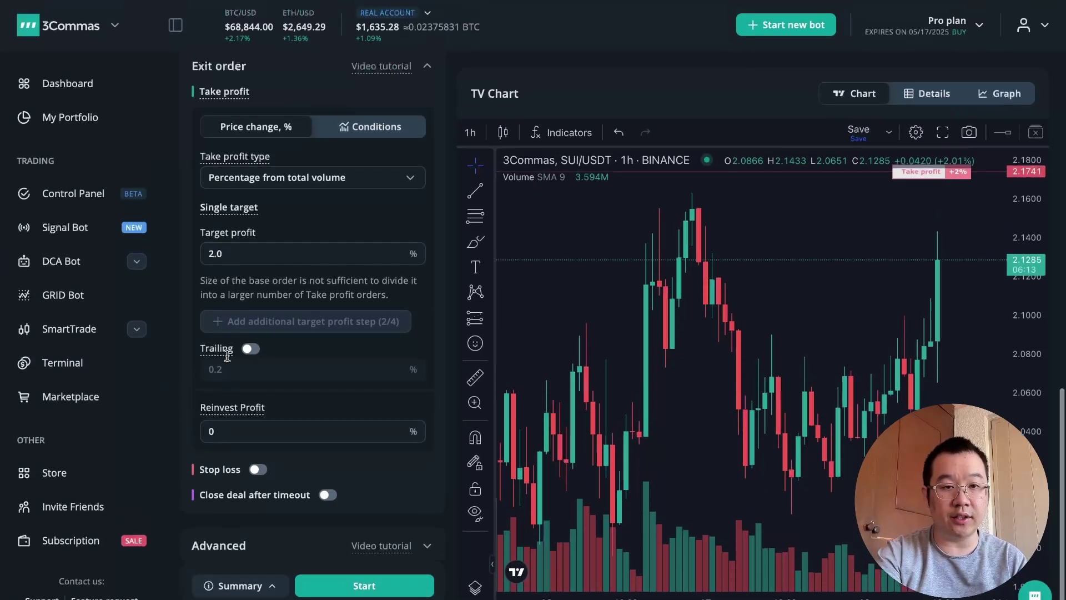
scroll(227, 357, up, 15)
- Switch the form to Classic trading mode, then back to Advanced mode with chart
click(1038, 80)
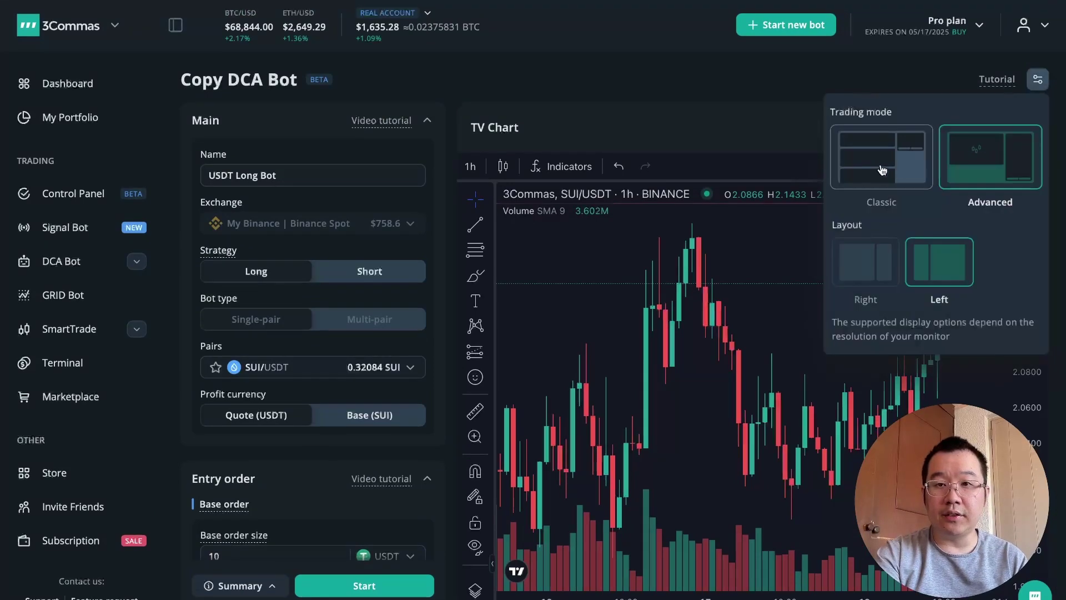
click(882, 169)
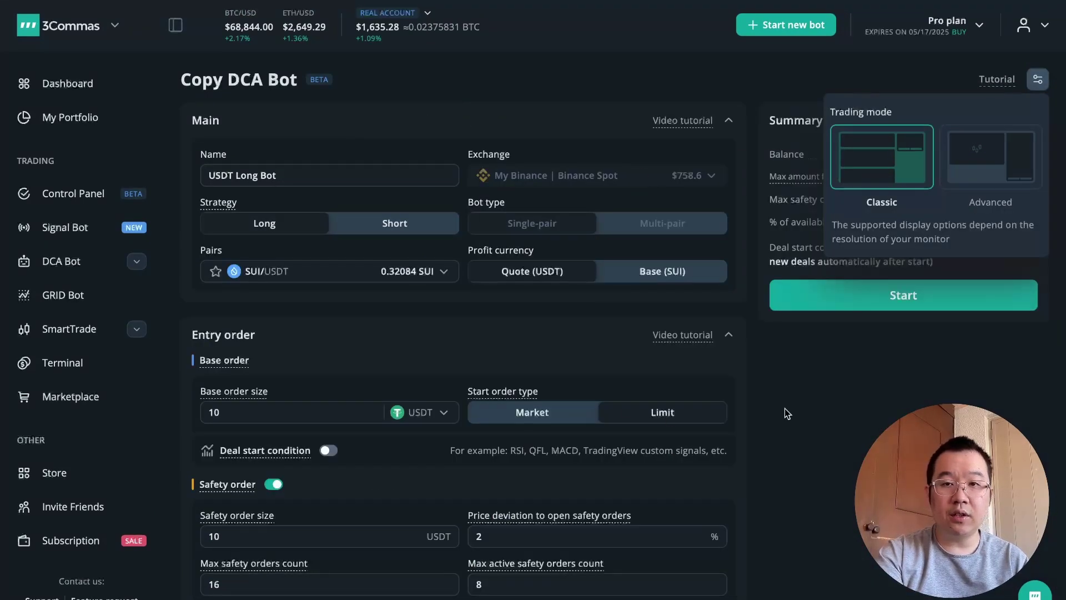
scroll(783, 411, down, 10)
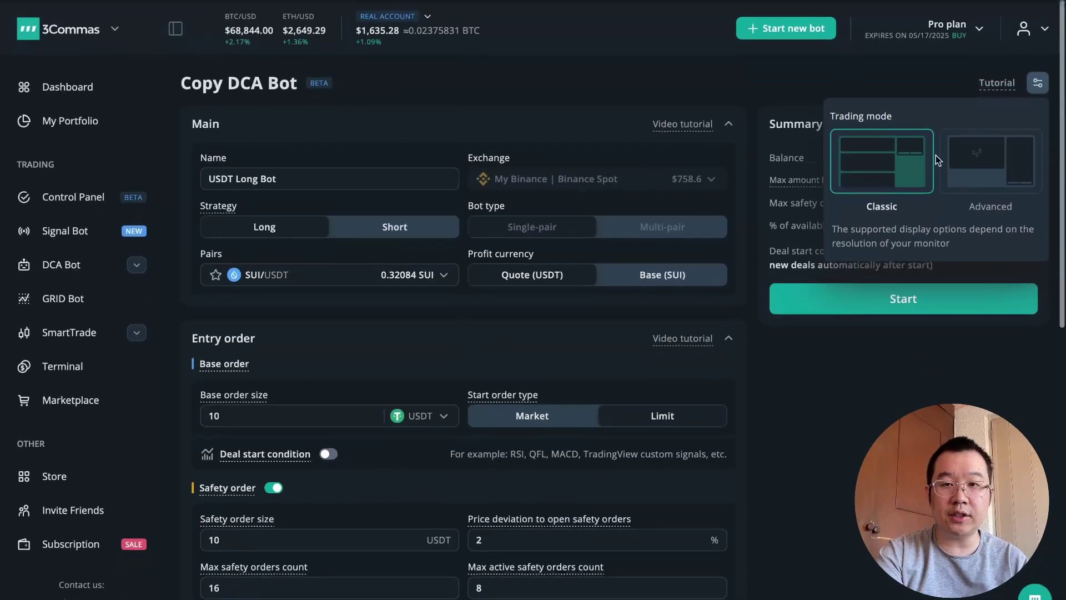
click(978, 156)
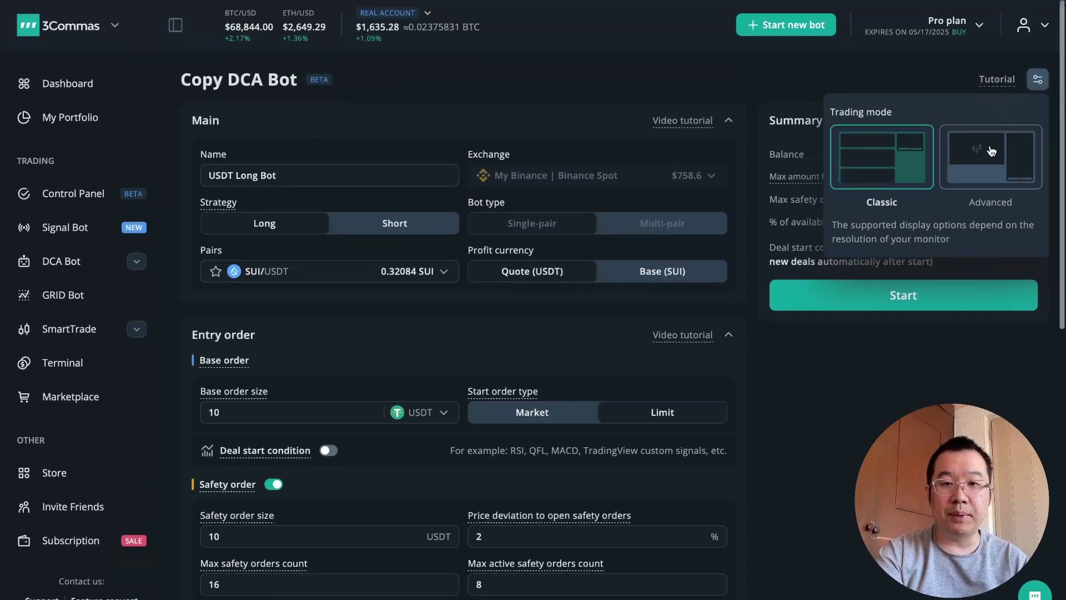
click(1037, 80)
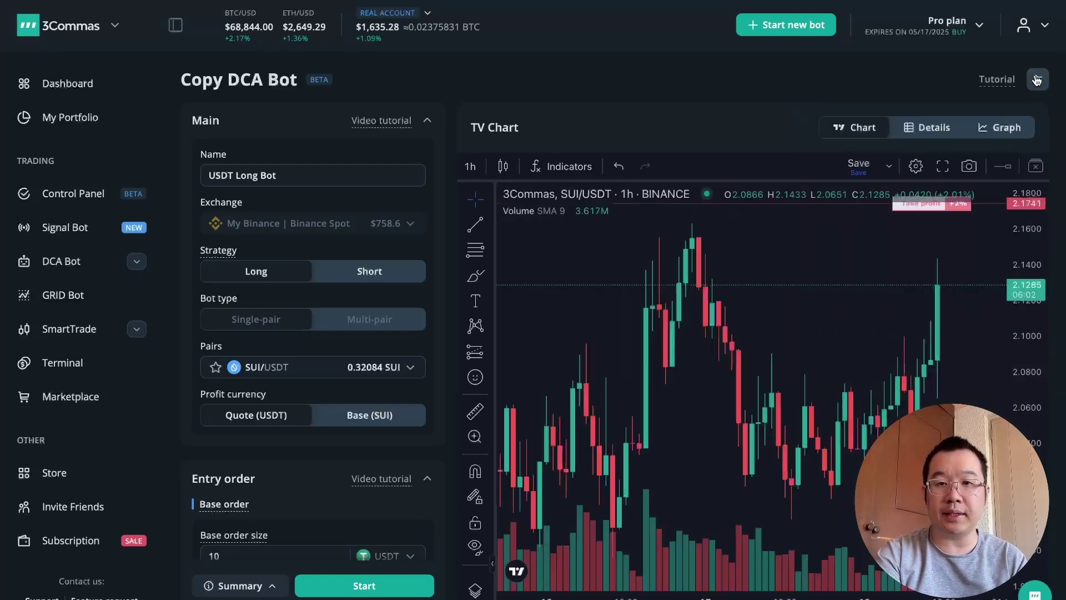
- Rename the bot to 'My SUI Bot' and scroll down to the Entry order section
triple_click(255, 166)
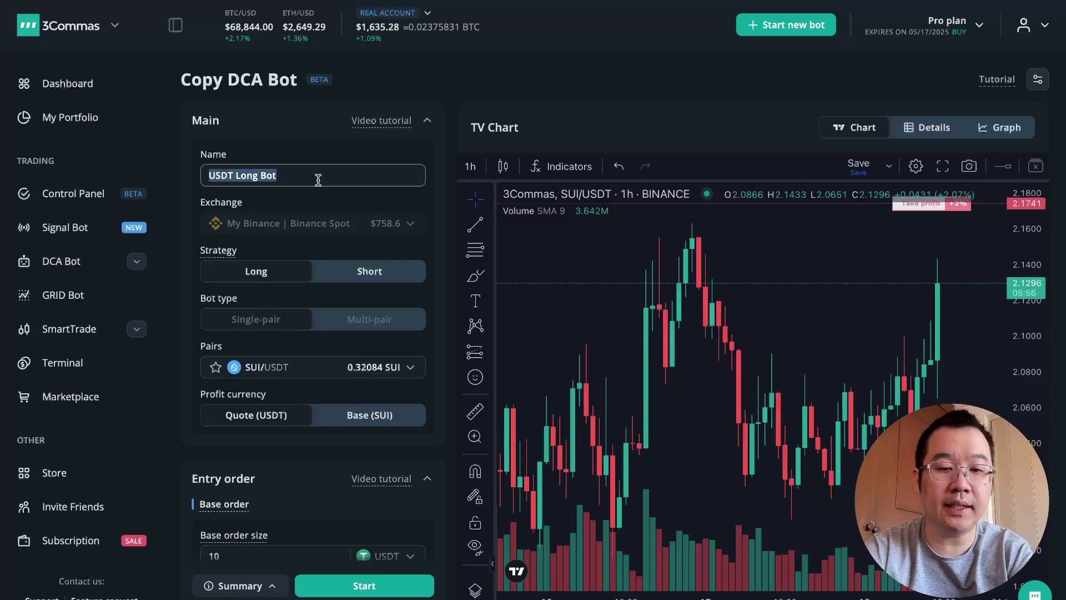
text(My SUI)
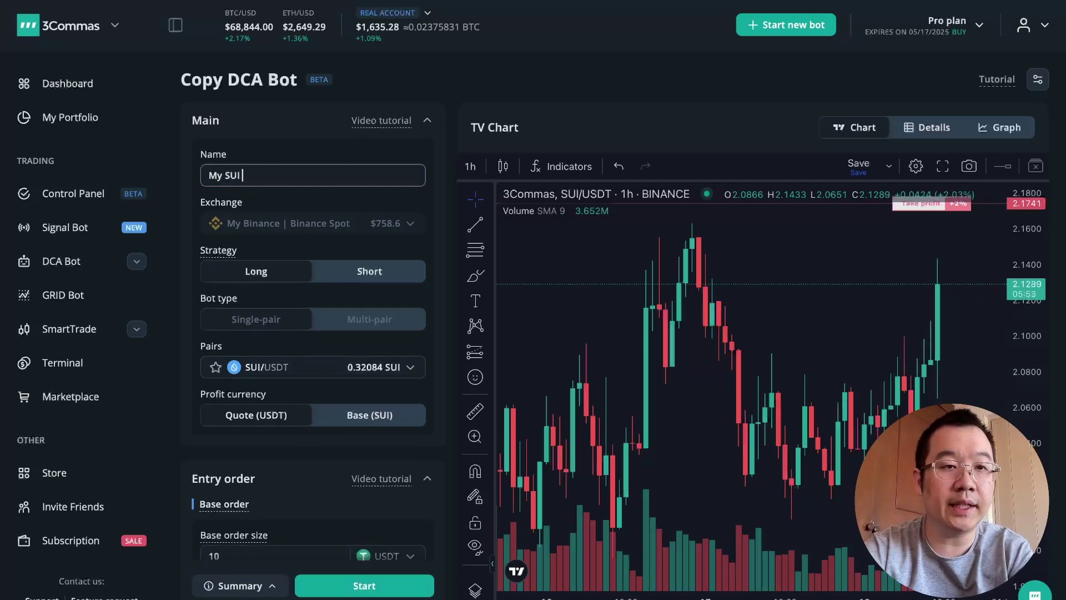
text( Bot)
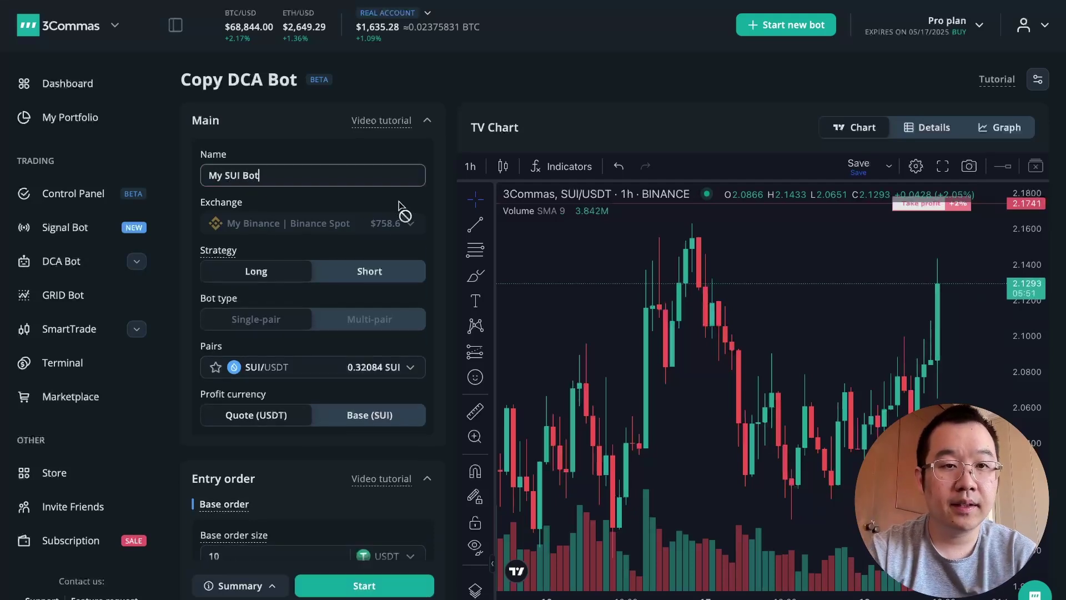
click(394, 224)
scroll(327, 310, down, 1)
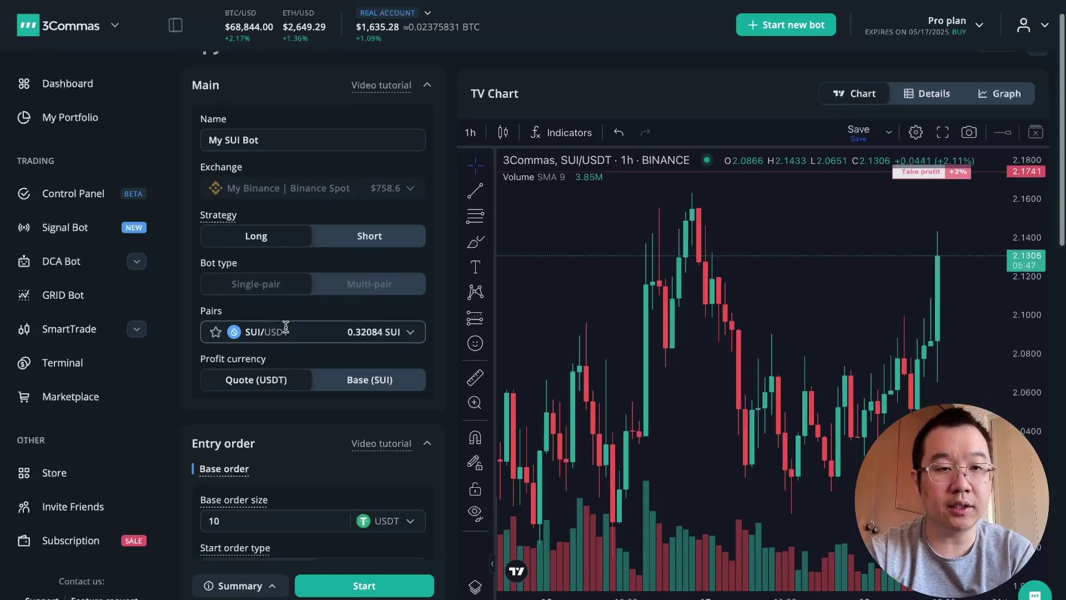
scroll(285, 325, down, 1)
scroll(274, 335, down, 1)
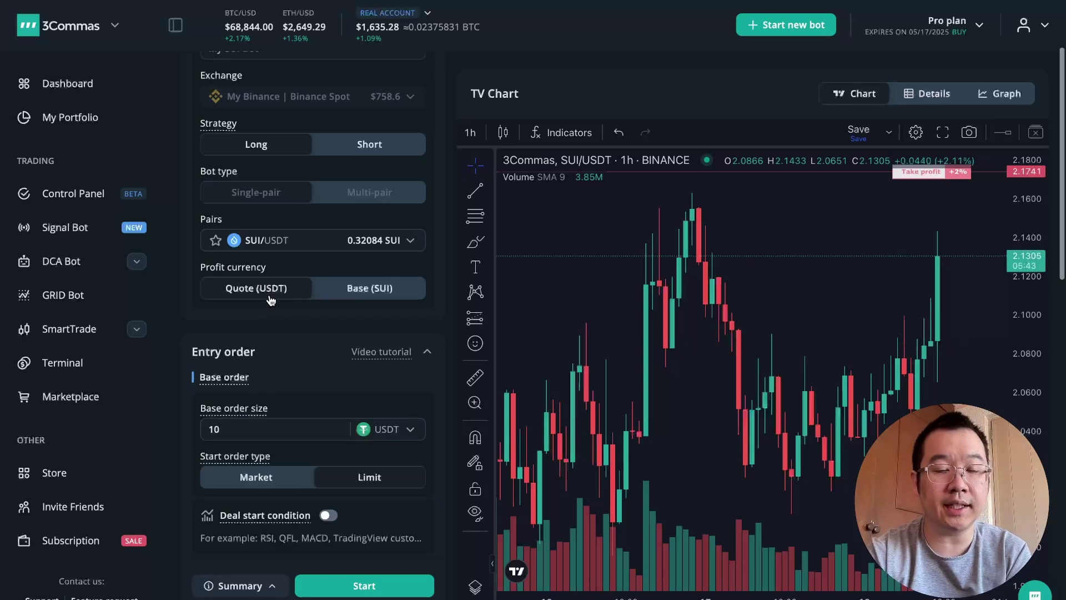
scroll(288, 328, down, 3)
scroll(288, 328, up, 5)
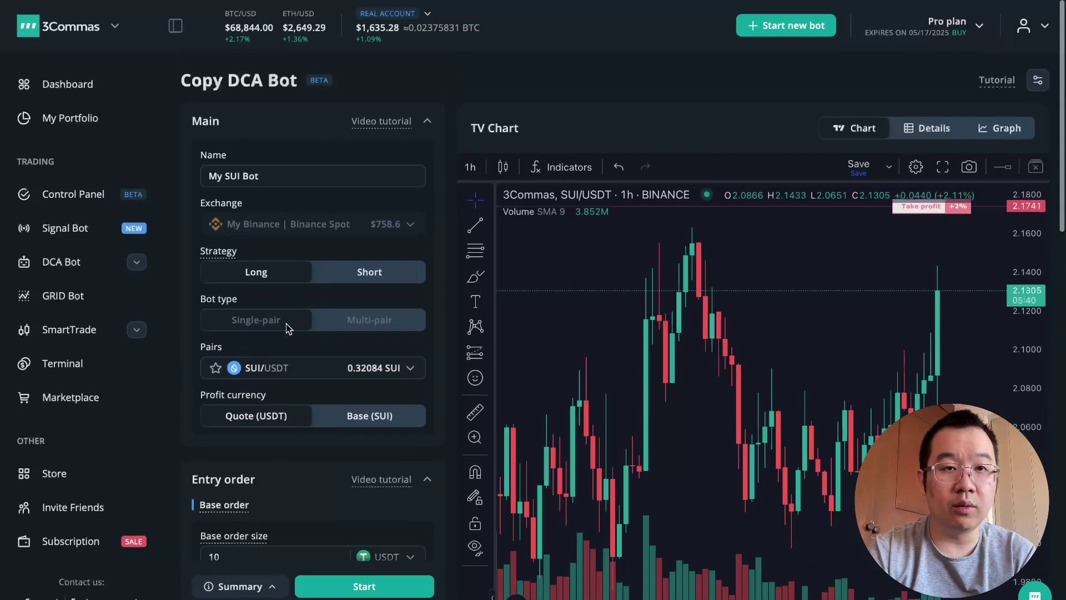
scroll(288, 328, down, 3)
scroll(288, 328, down, 4)
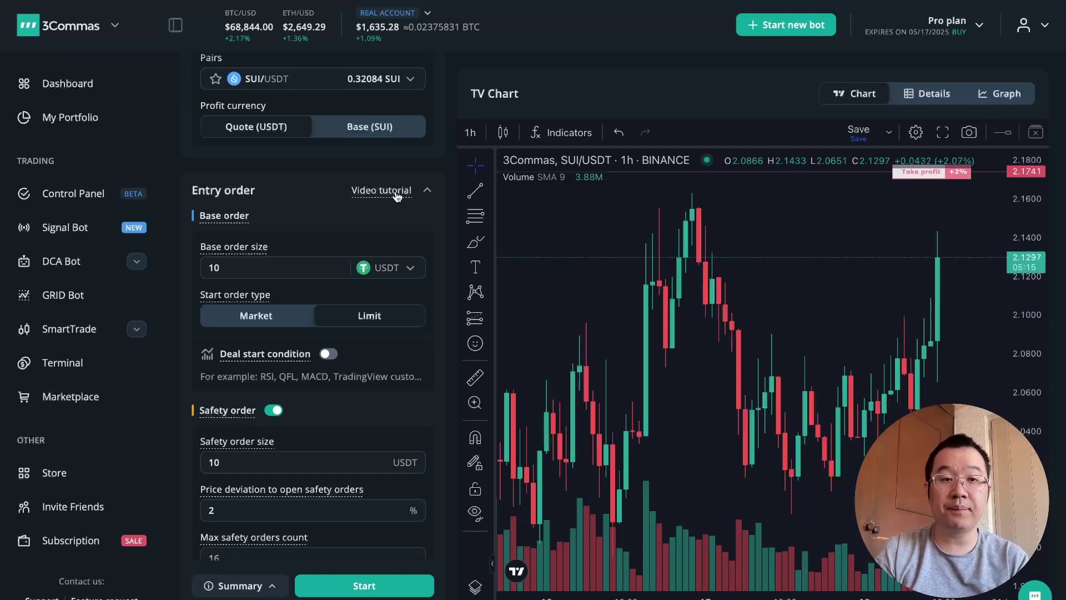
- Set the base order size to 50 USDT as a Limit order
scroll(258, 227, down, 1)
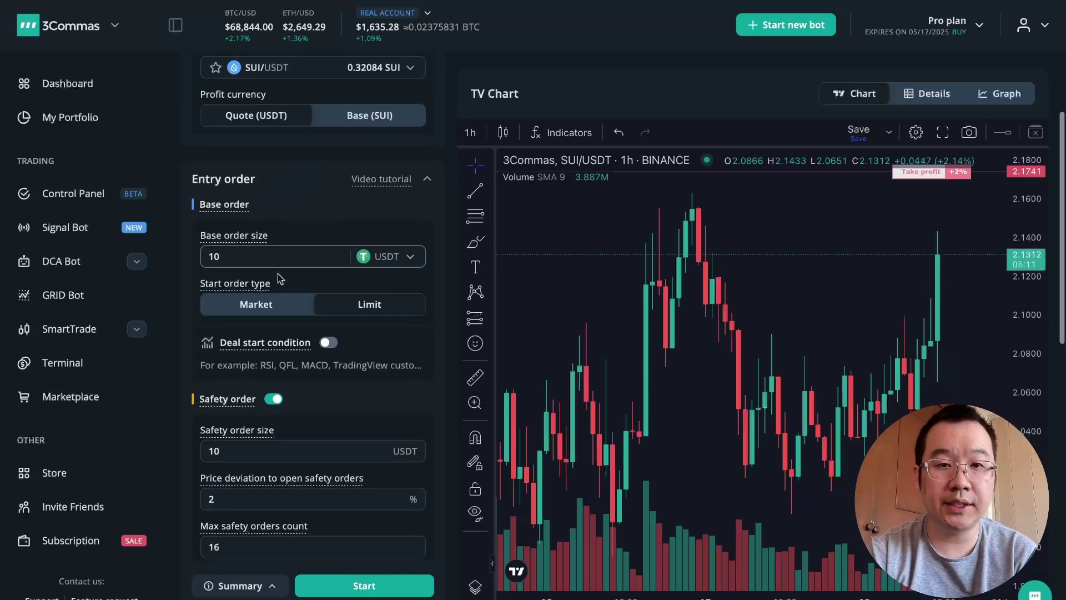
mouse_move(237, 204)
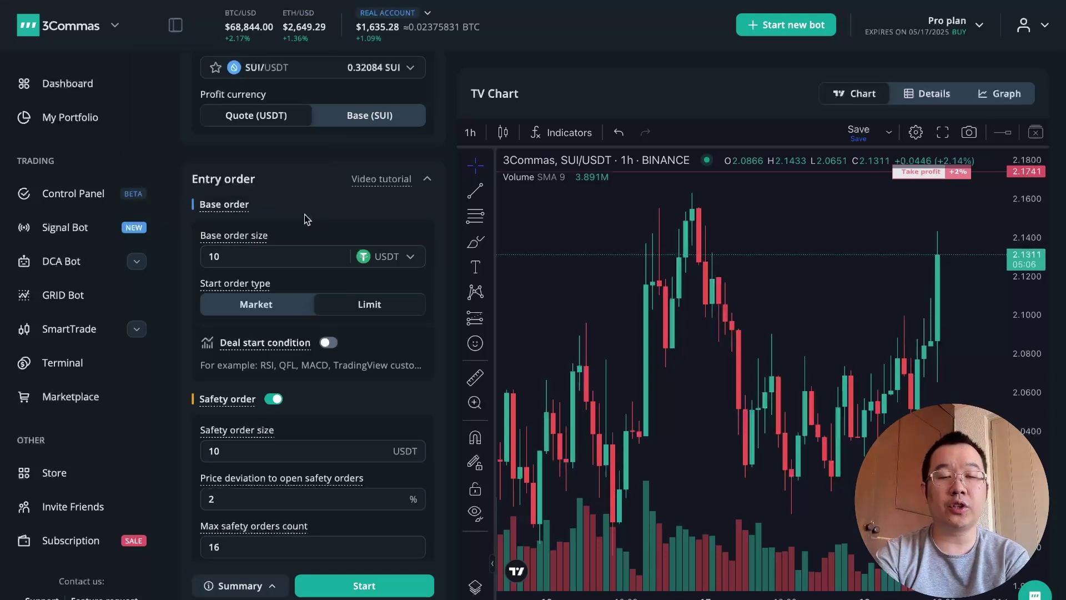
scroll(309, 239, down, 2)
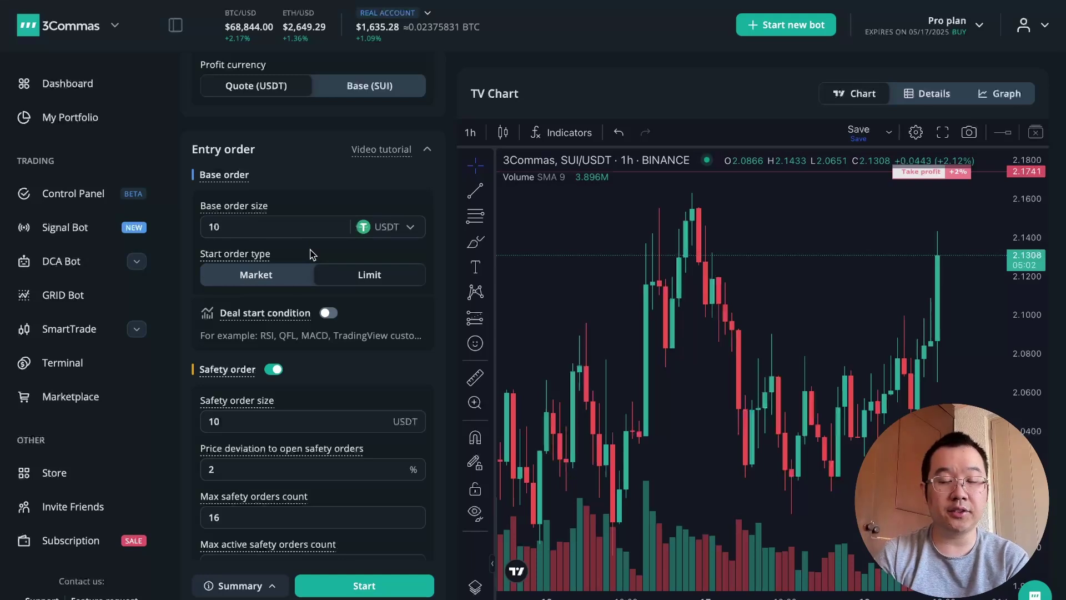
double_click(266, 227)
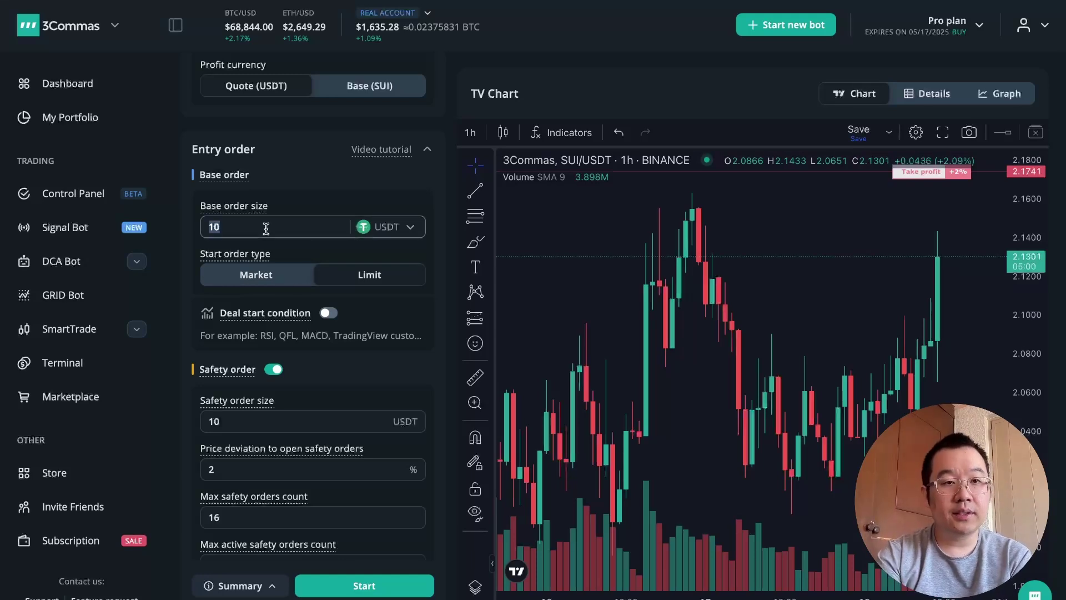
text(50)
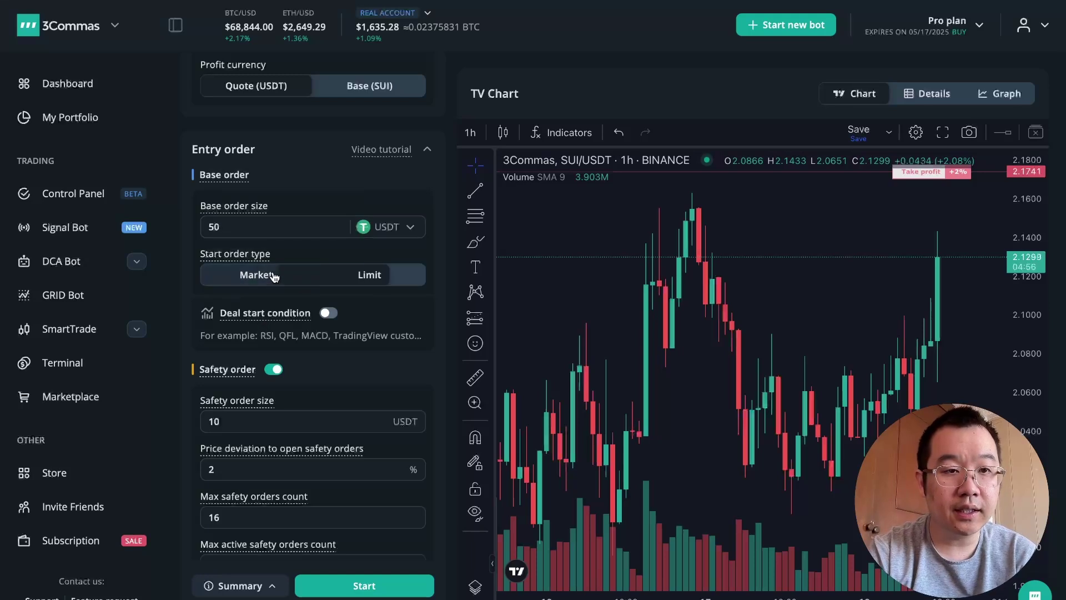
click(369, 275)
- Enable a deal start condition and choose RSI as the indicator
scroll(353, 332, down, 1)
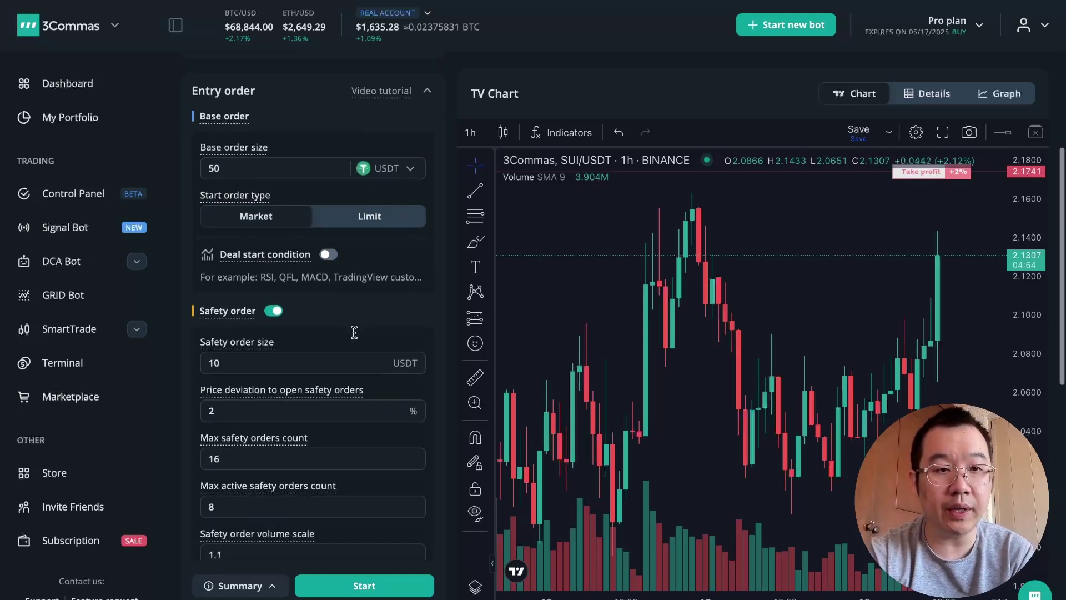
click(329, 255)
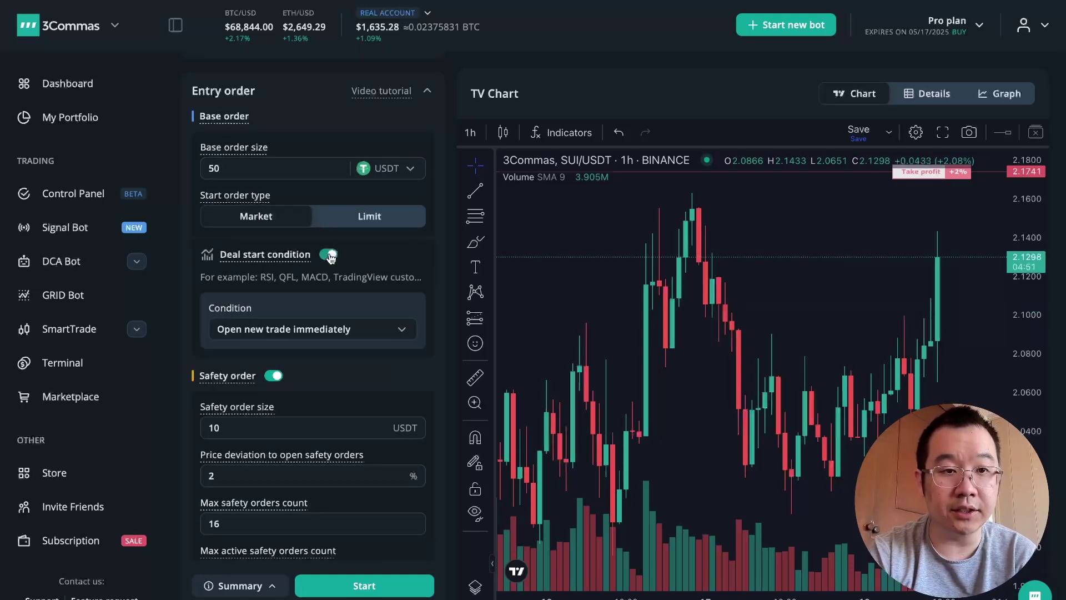
click(347, 336)
scroll(329, 458, down, 3)
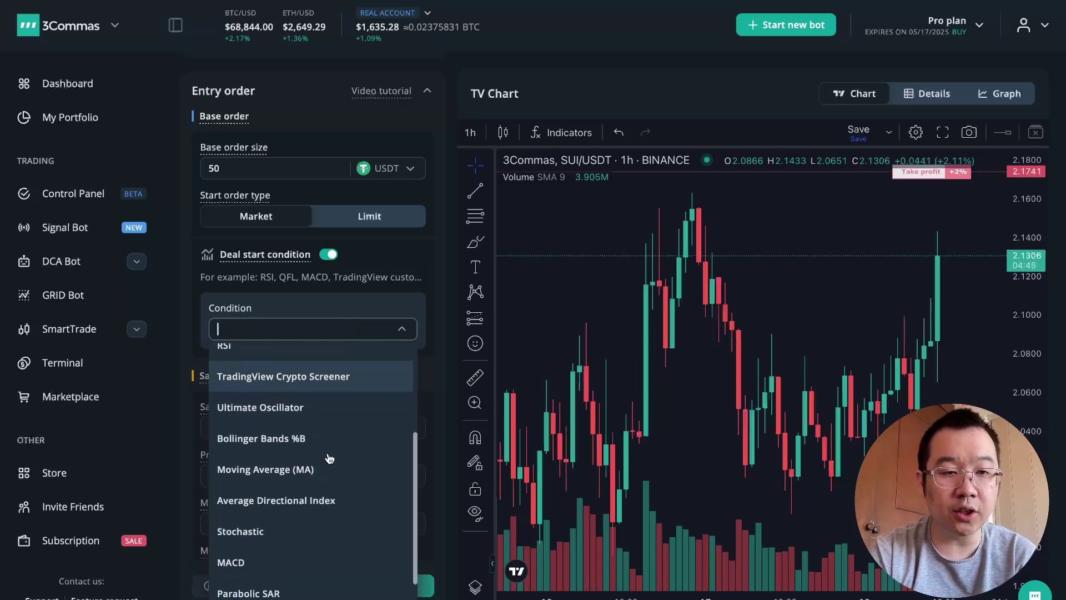
scroll(329, 458, up, 3)
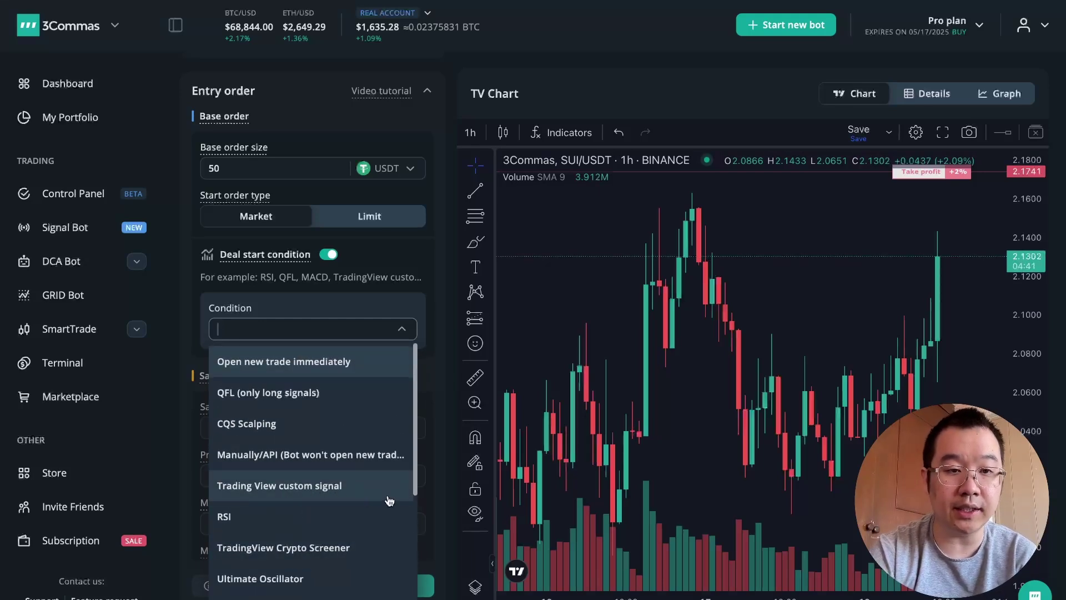
scroll(297, 486, down, 1)
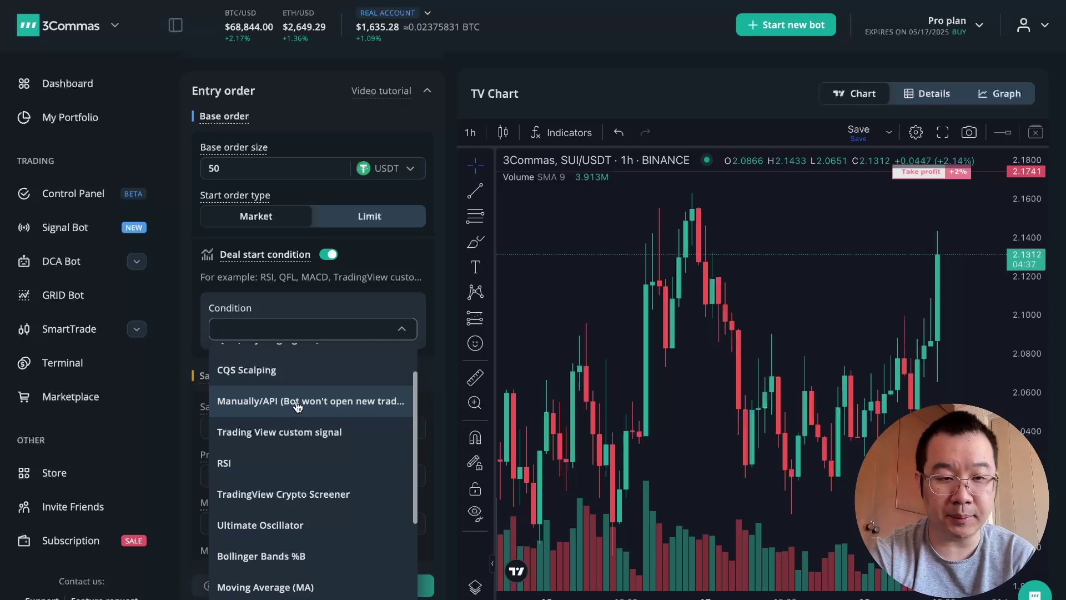
click(241, 469)
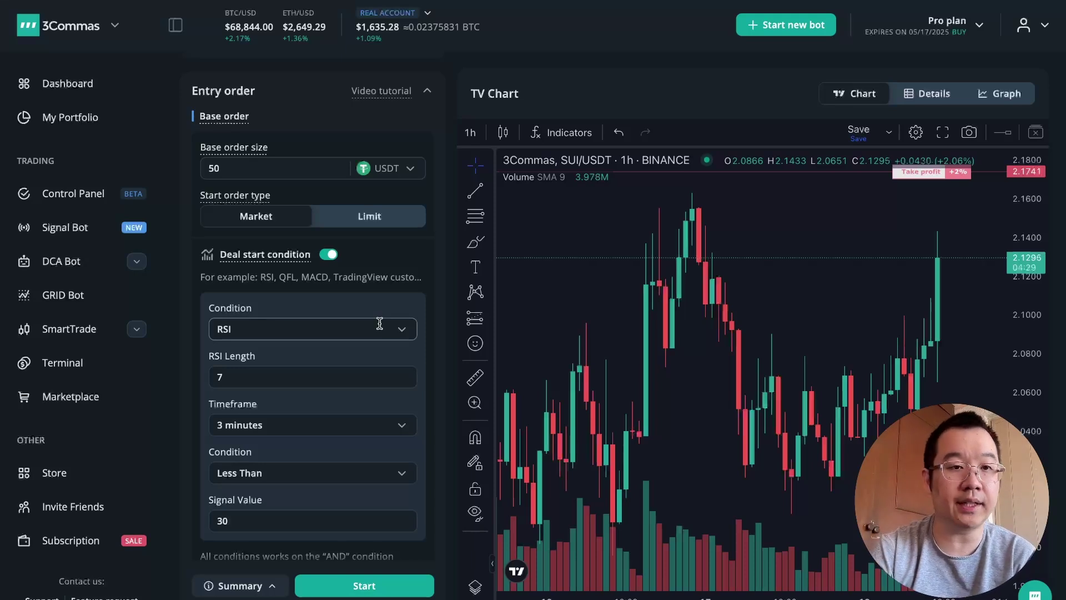
- Set the RSI condition to length 7 on the 1-hour timeframe, less than 30
click(248, 378)
double_click(288, 376)
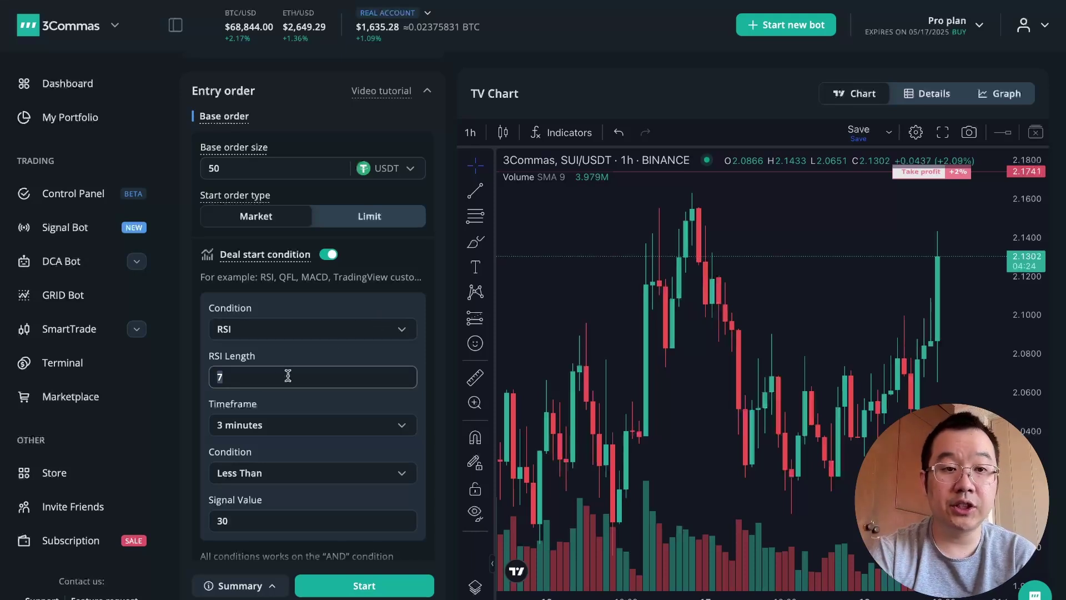
click(301, 424)
scroll(298, 500, down, 1)
click(274, 550)
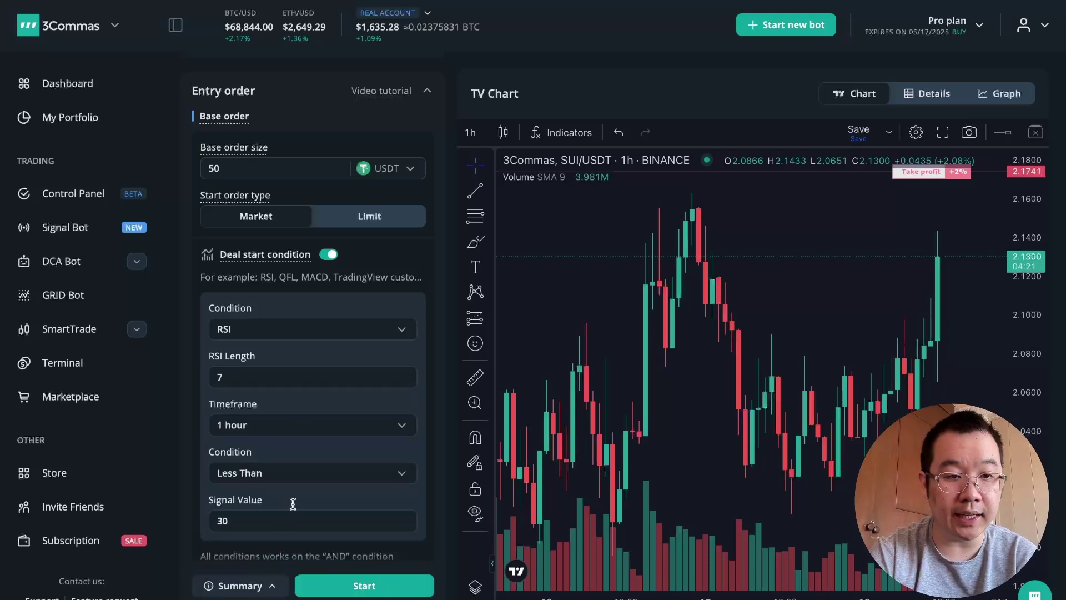
click(242, 520)
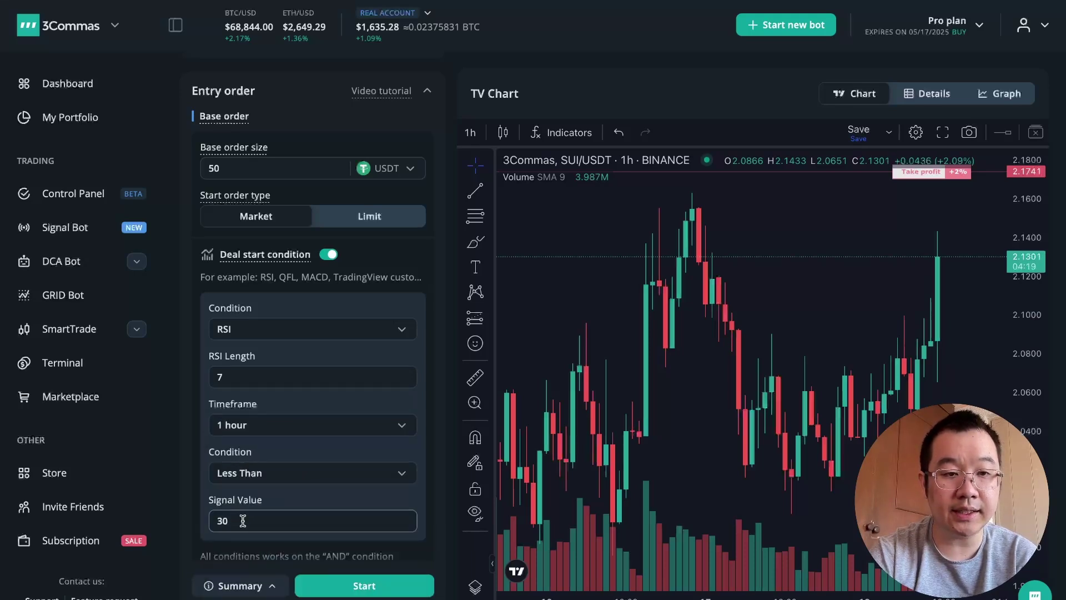
scroll(291, 423, down, 2)
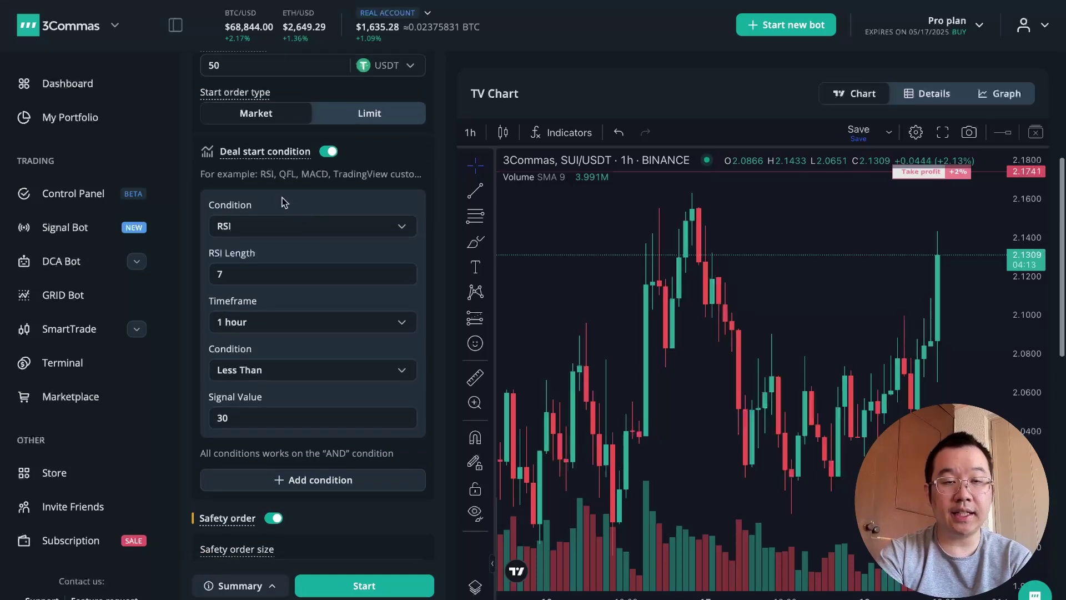
scroll(353, 417, up, 3)
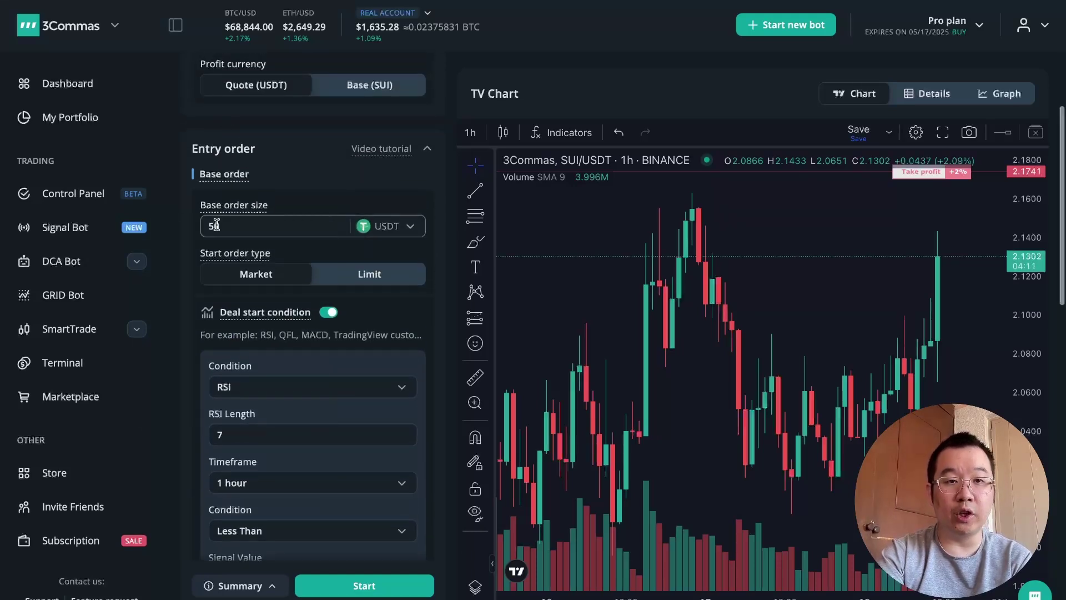
scroll(380, 387, down, 6)
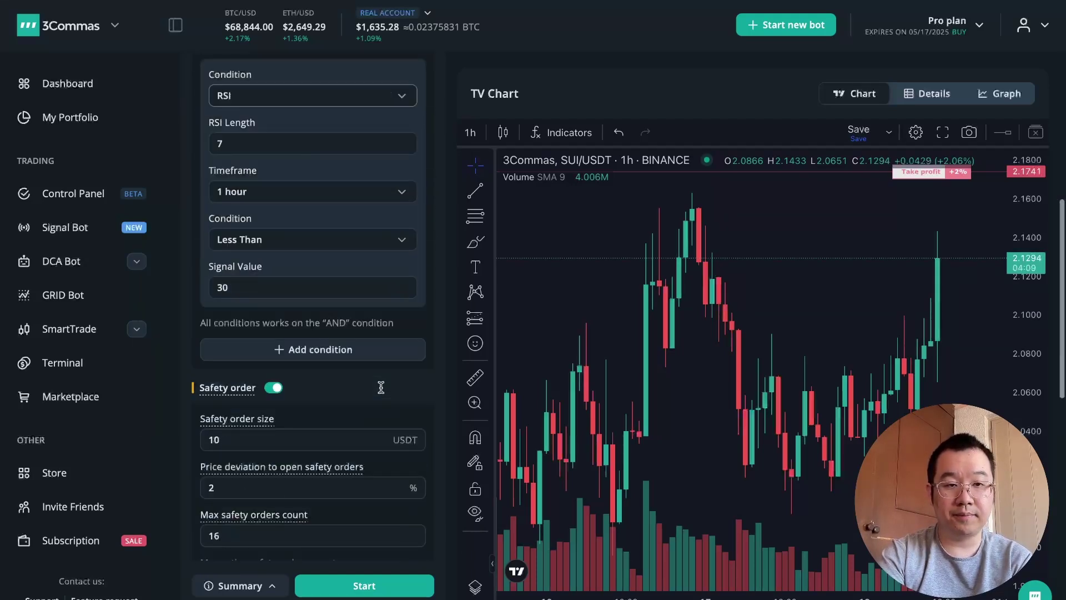
- Add MACD as a second deal start condition
click(355, 356)
click(261, 375)
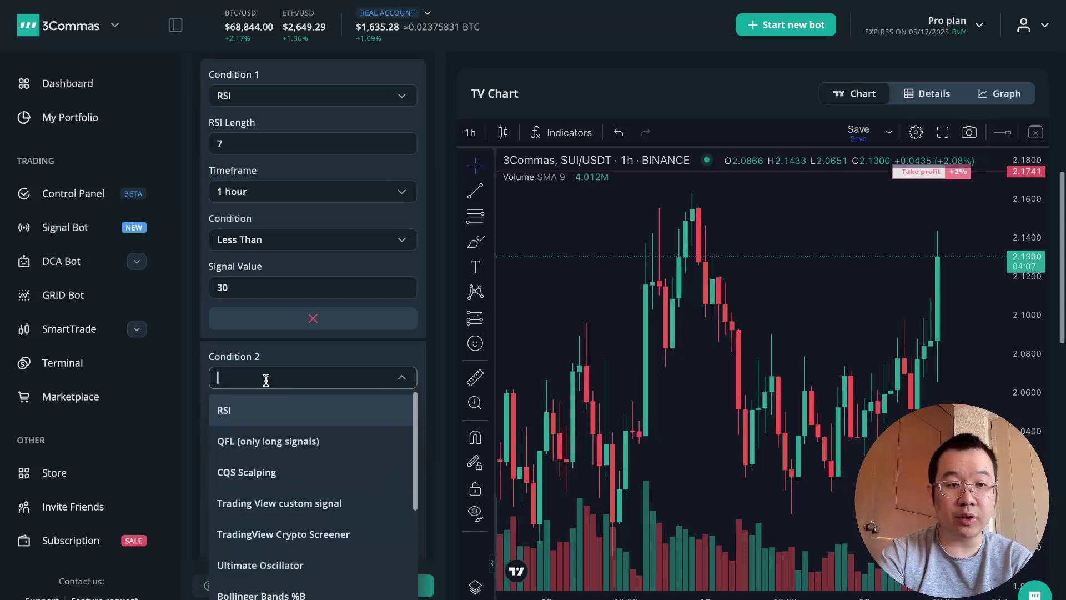
scroll(331, 471, down, 5)
click(327, 480)
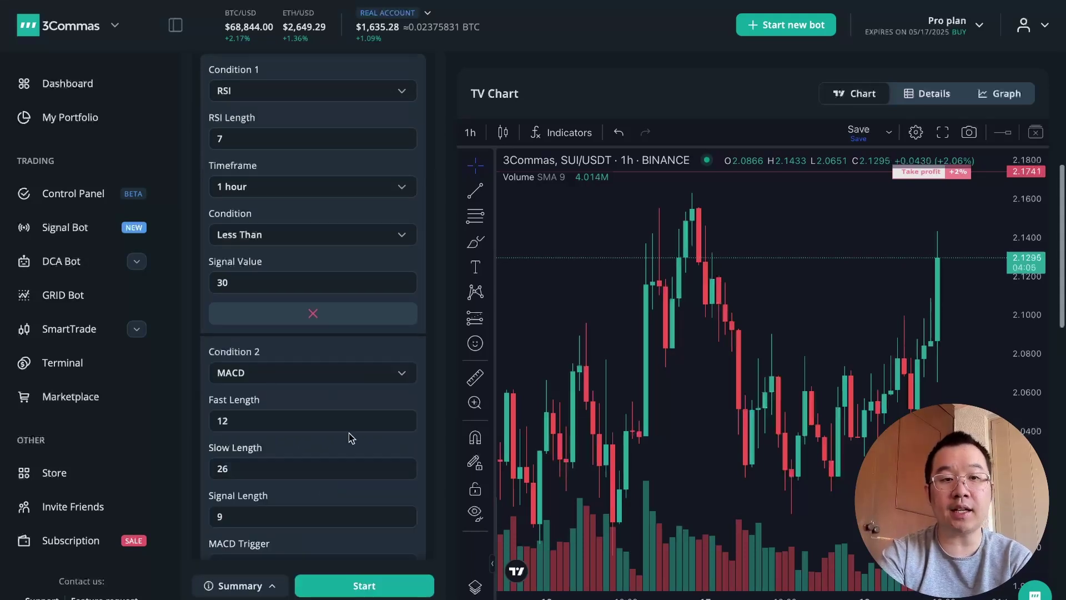
scroll(350, 449, up, 1)
scroll(350, 433, down, 5)
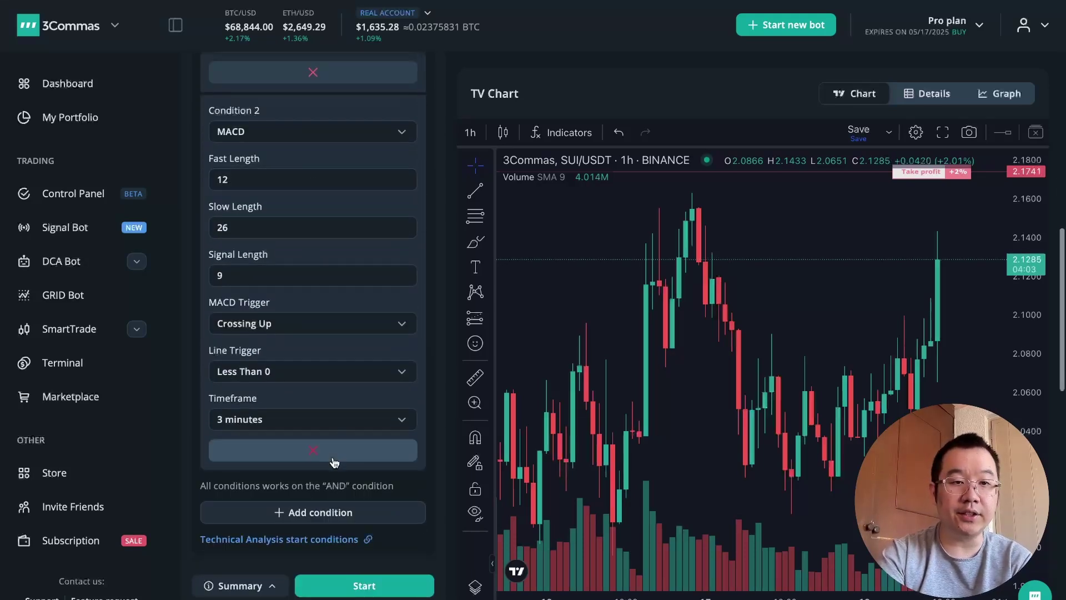
click(333, 457)
scroll(319, 338, down, 3)
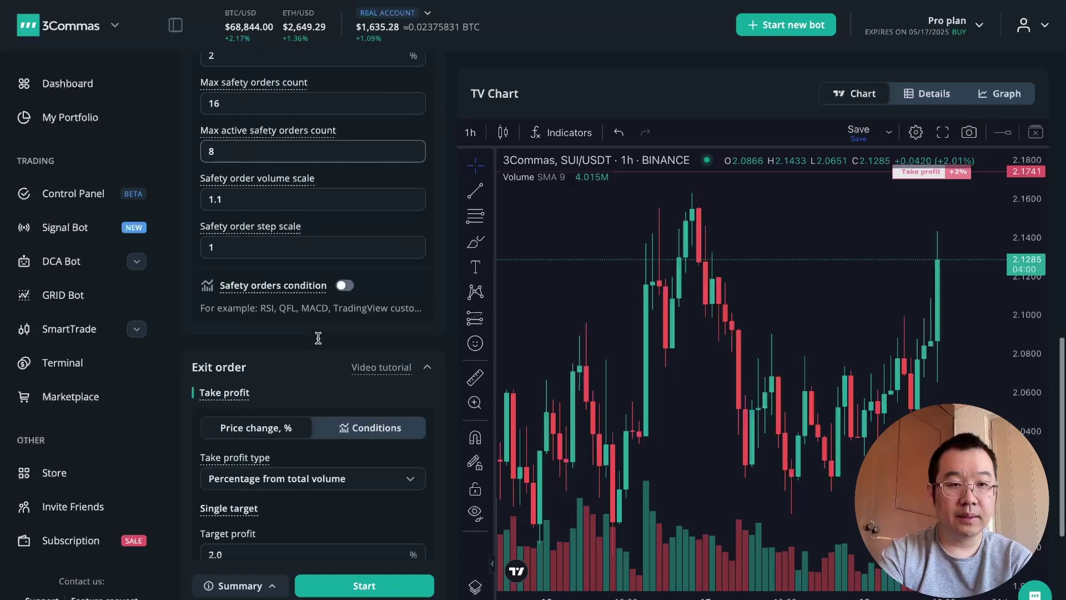
scroll(318, 338, up, 4)
scroll(317, 337, down, 2)
scroll(309, 411, up, 5)
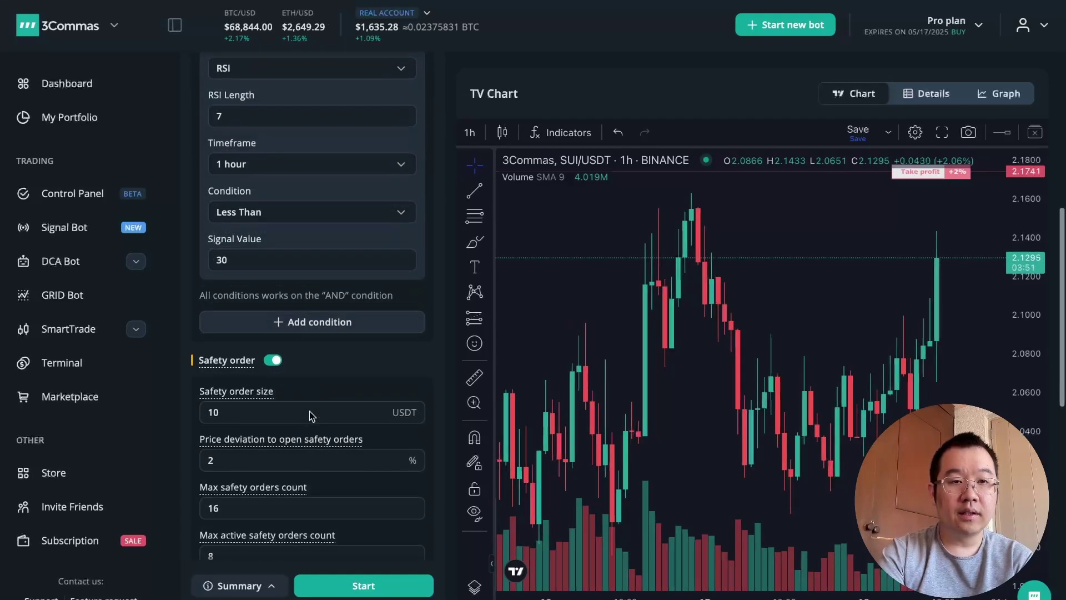
scroll(310, 412, down, 2)
scroll(308, 411, down, 2)
mouse_move(250, 191)
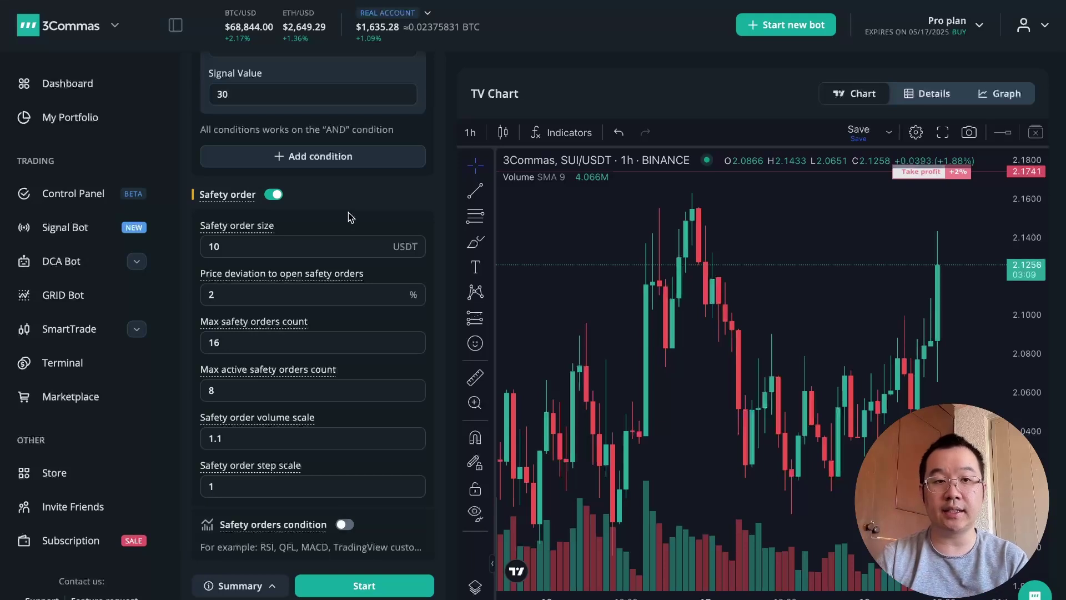
- Set the safety order size to 15 USDT and price deviation to 1%
click(314, 244)
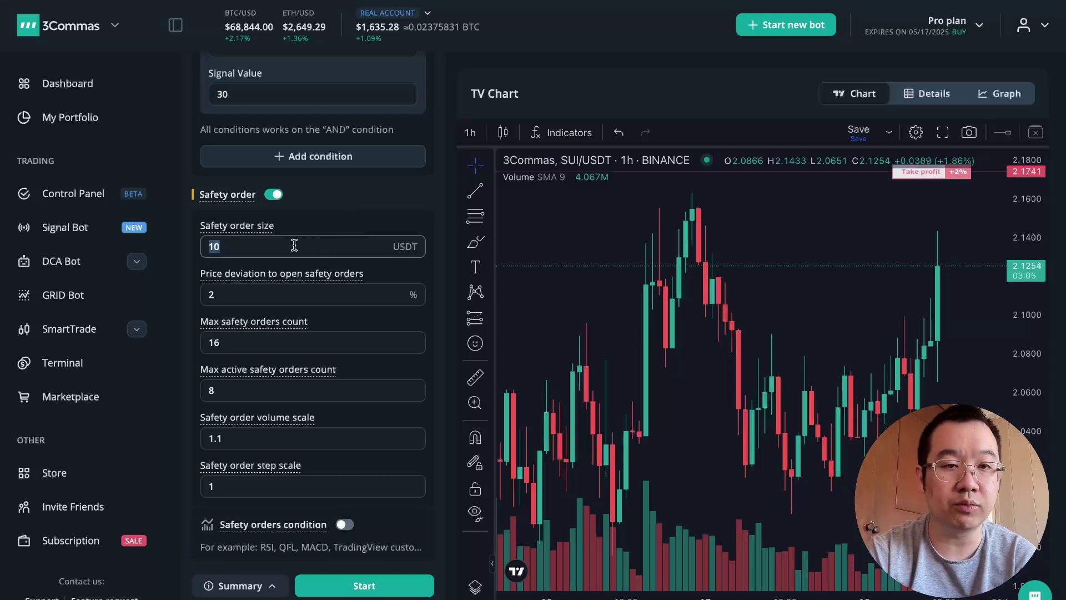
click(294, 244)
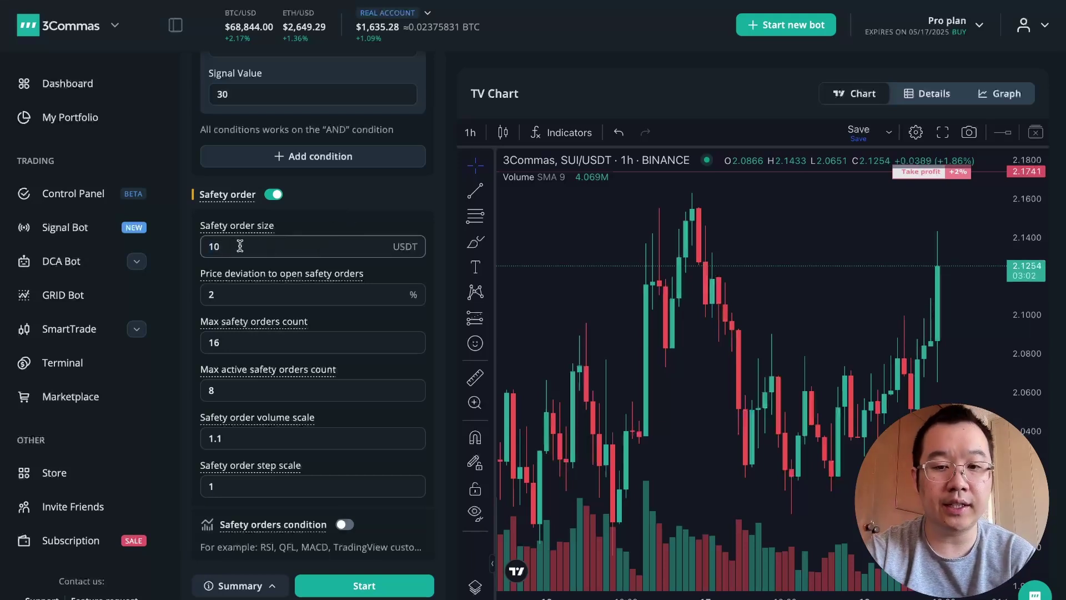
key(BackSpace)
text(5)
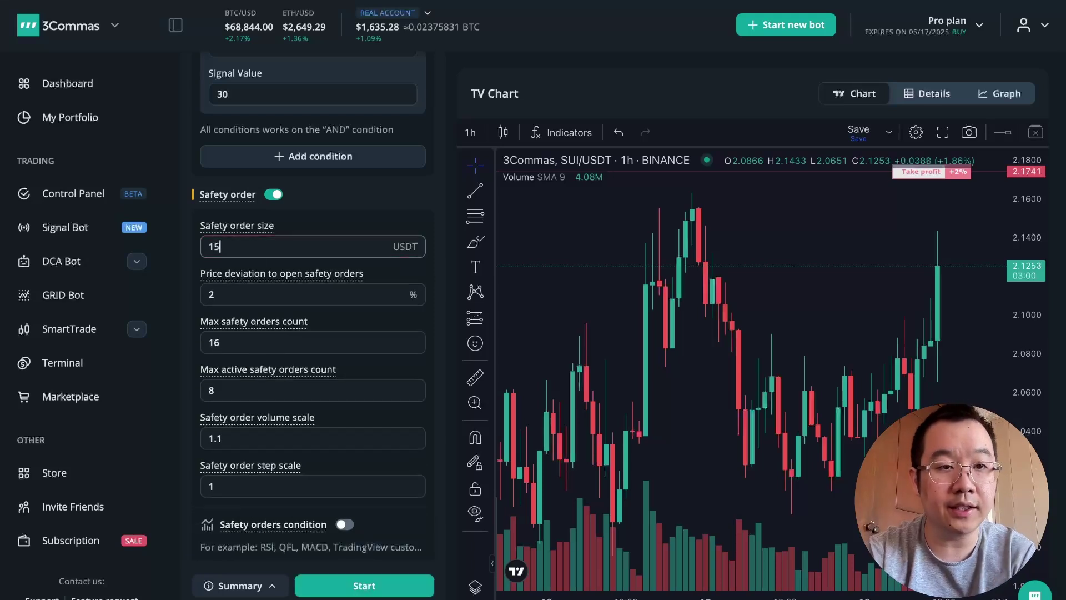
click(290, 300)
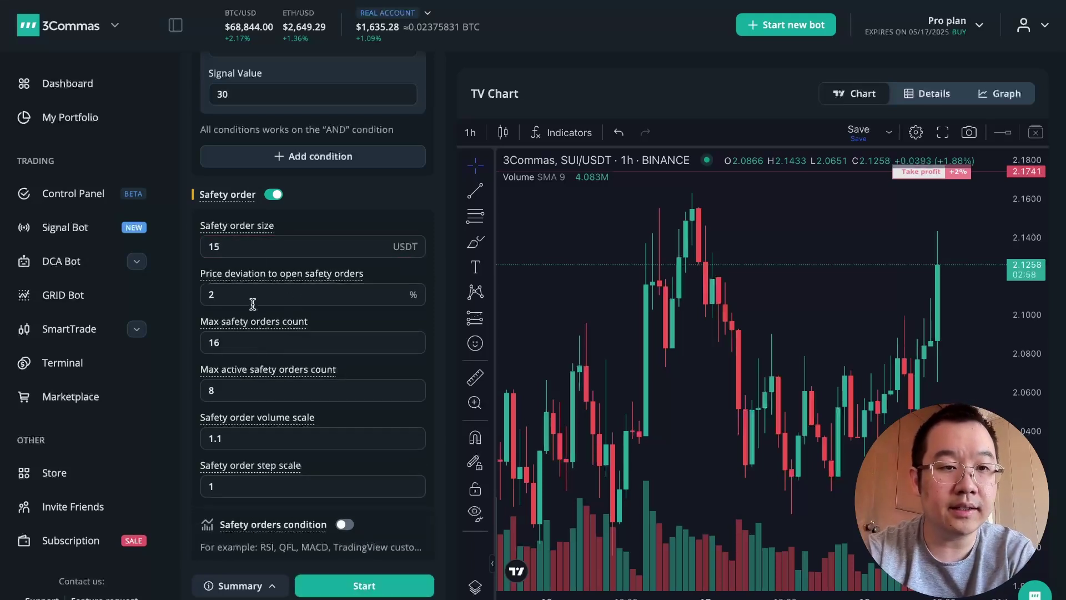
key(BackSpace)
text(1)
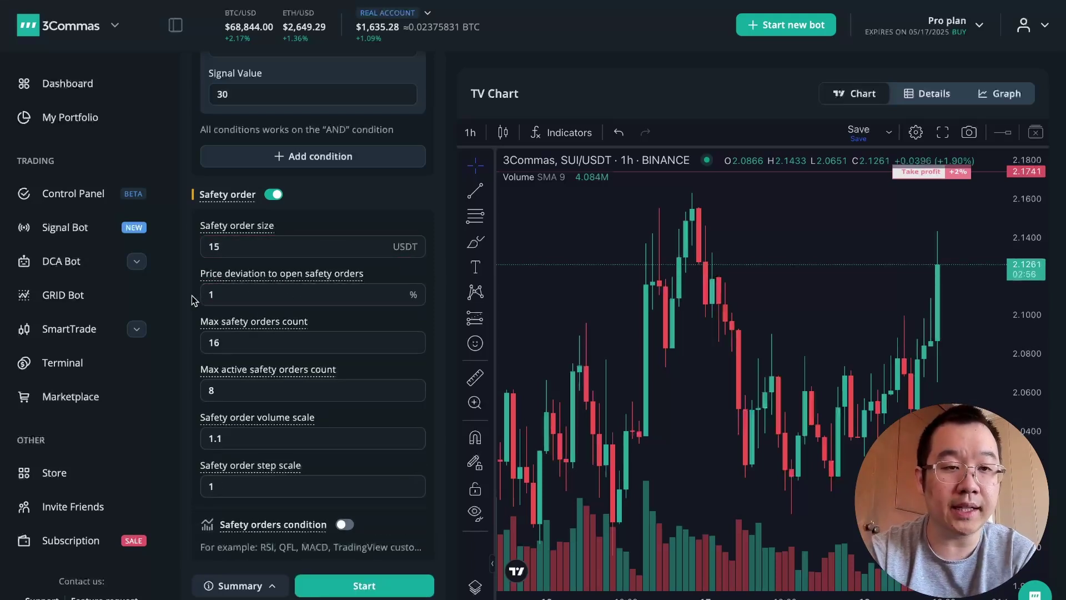
- Set max safety orders and max active safety orders to 2, with step scale 2
double_click(219, 342)
text(2)
click(238, 388)
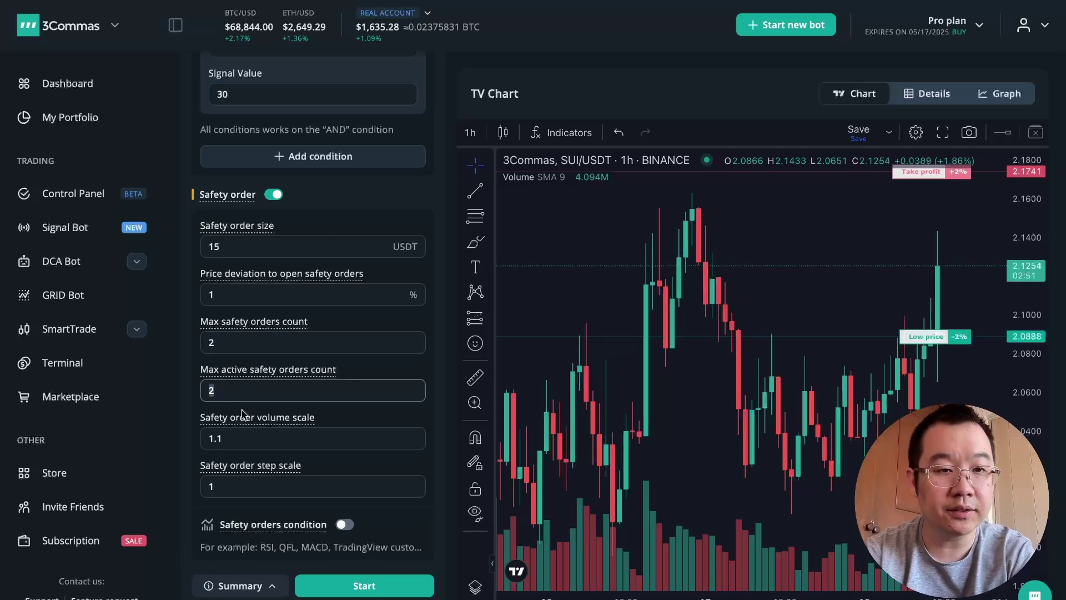
click(238, 438)
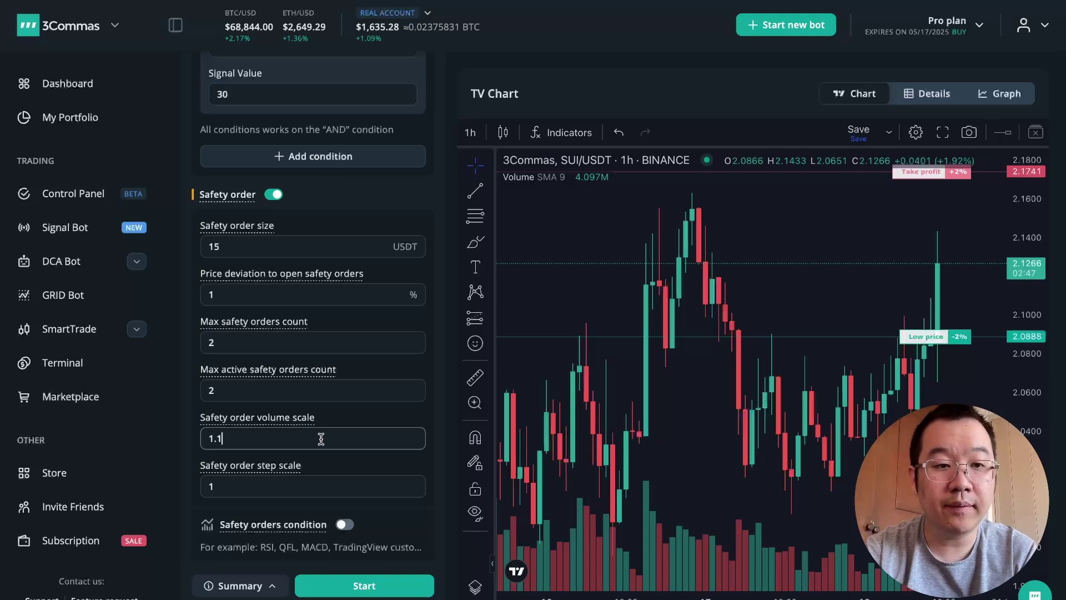
click(221, 484)
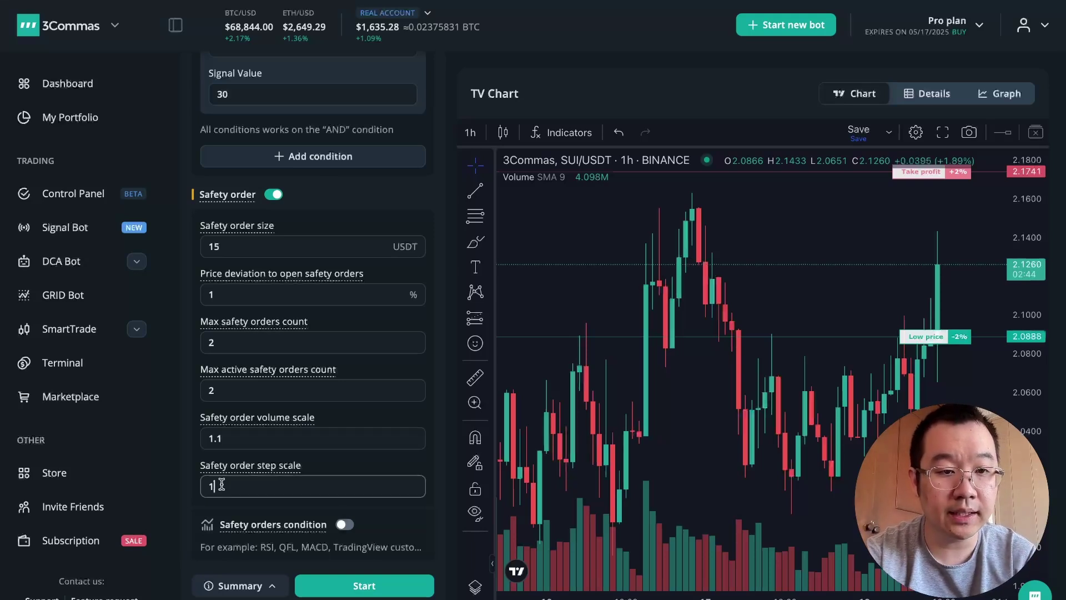
key(BackSpace)
text(2)
click(186, 475)
- Change the safety order volume scale to 1.2 and the step scale to 3
scroll(187, 475, down, 1)
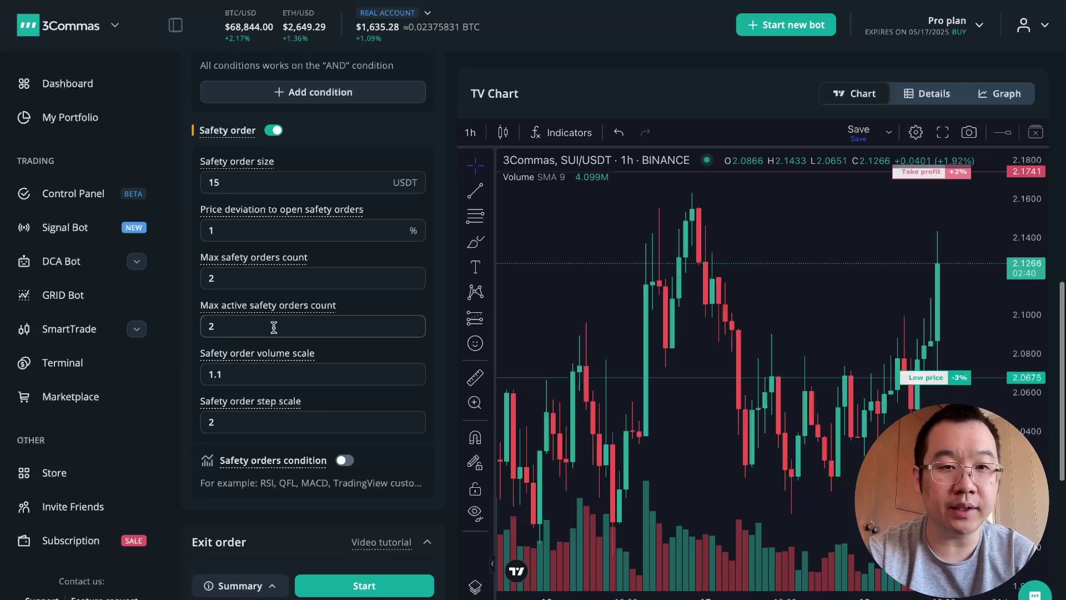
scroll(278, 325, up, 1)
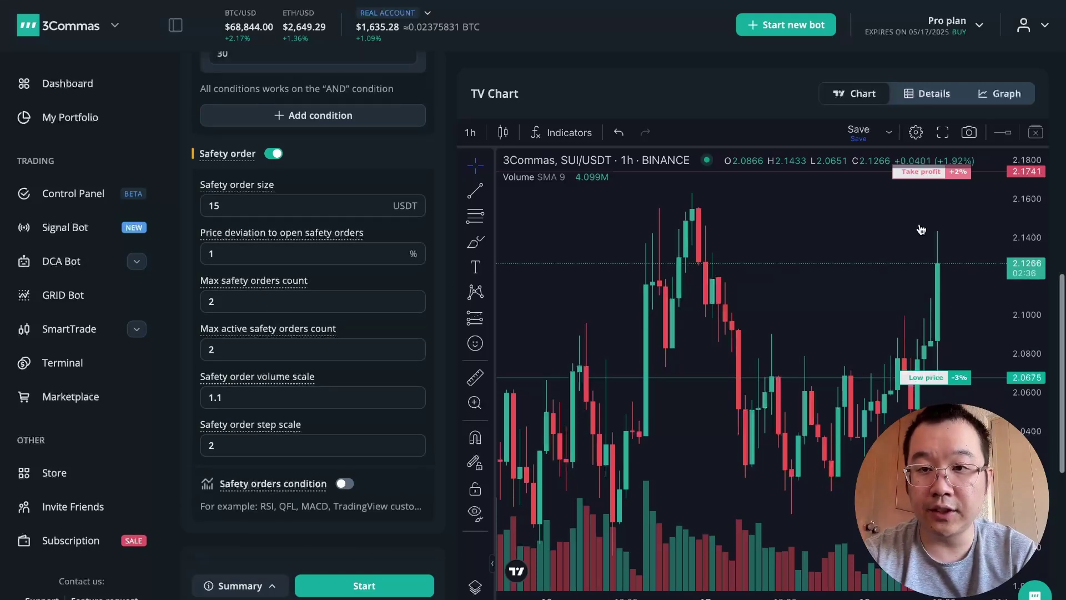
scroll(938, 337, up, 1)
scroll(938, 337, down, 2)
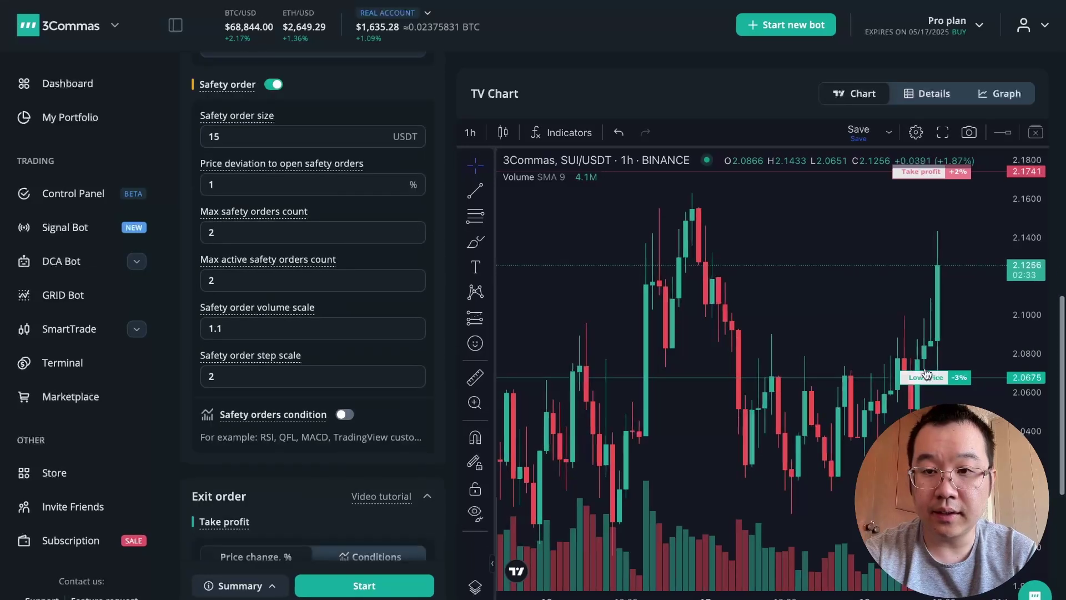
scroll(272, 223, up, 1)
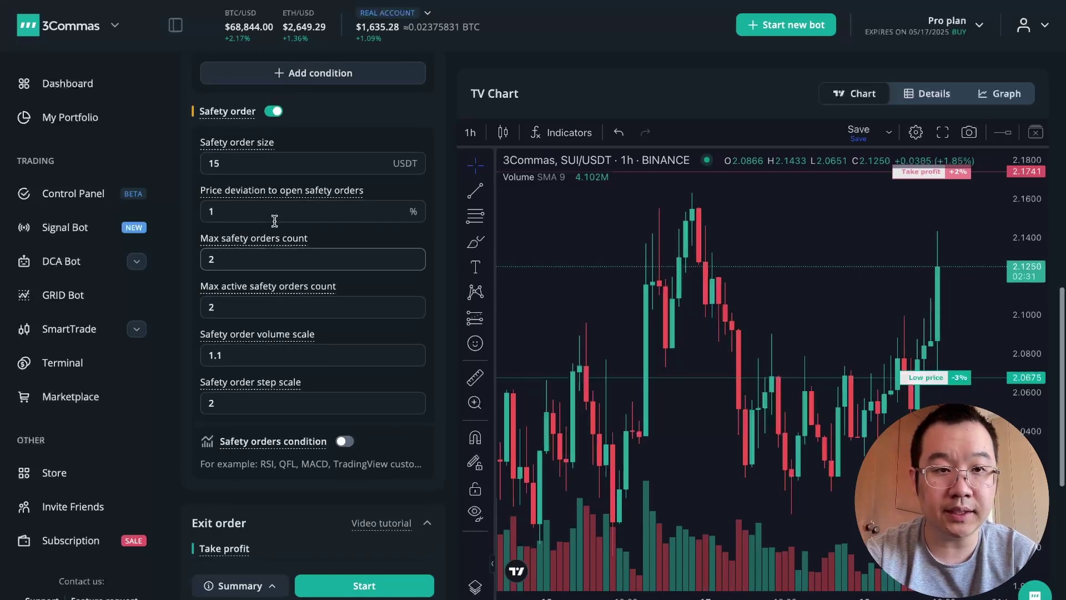
click(244, 215)
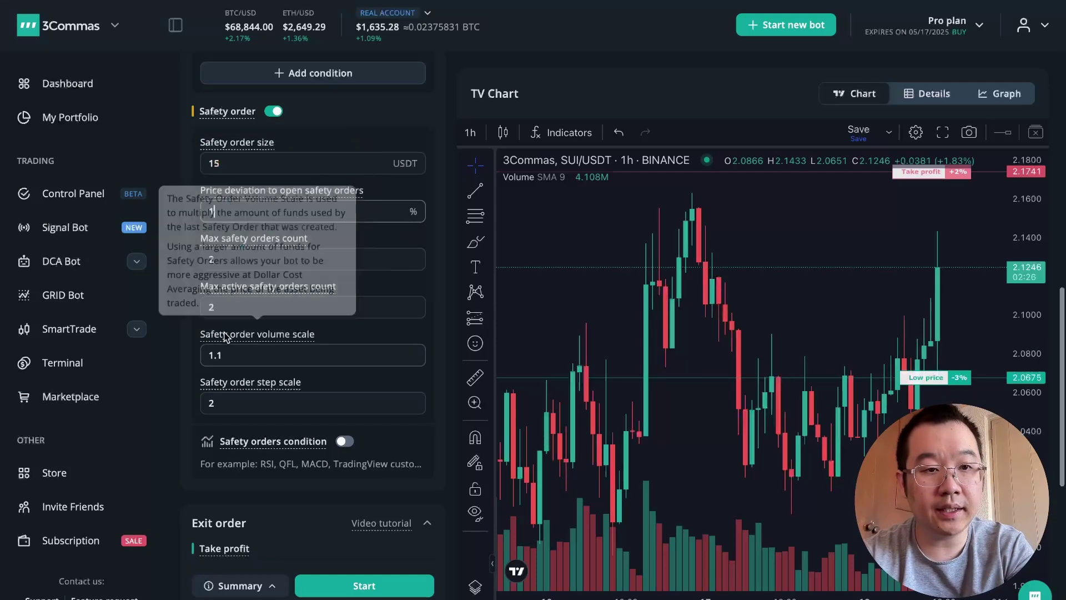
click(231, 353)
key(BackSpace)
text(2)
key(Tab)
key(BackSpace)
text(3)
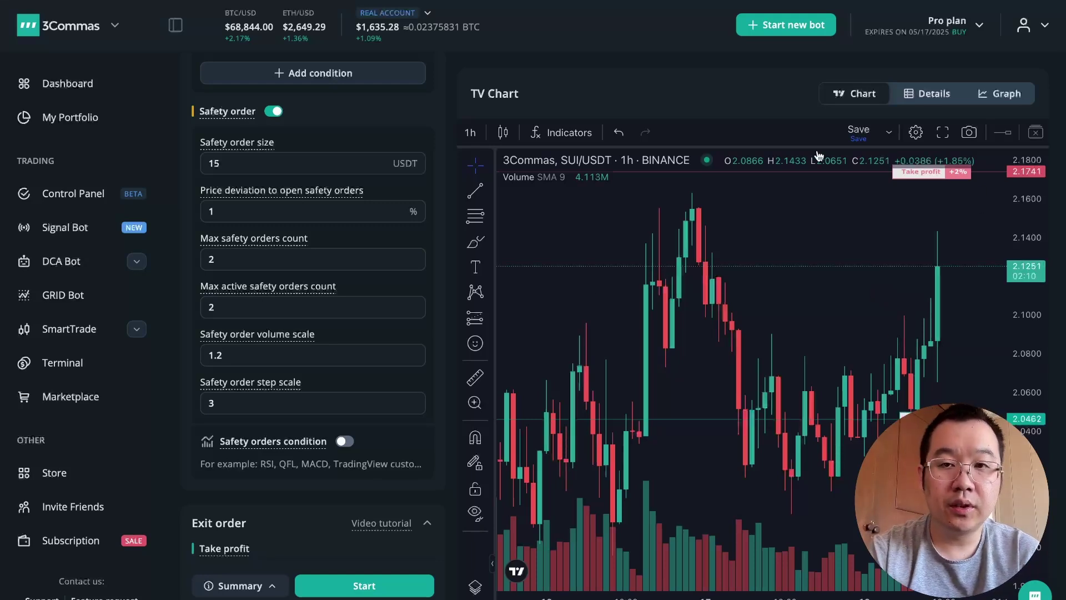
- Show the per-order Details table and raise max safety orders count to 3
click(926, 100)
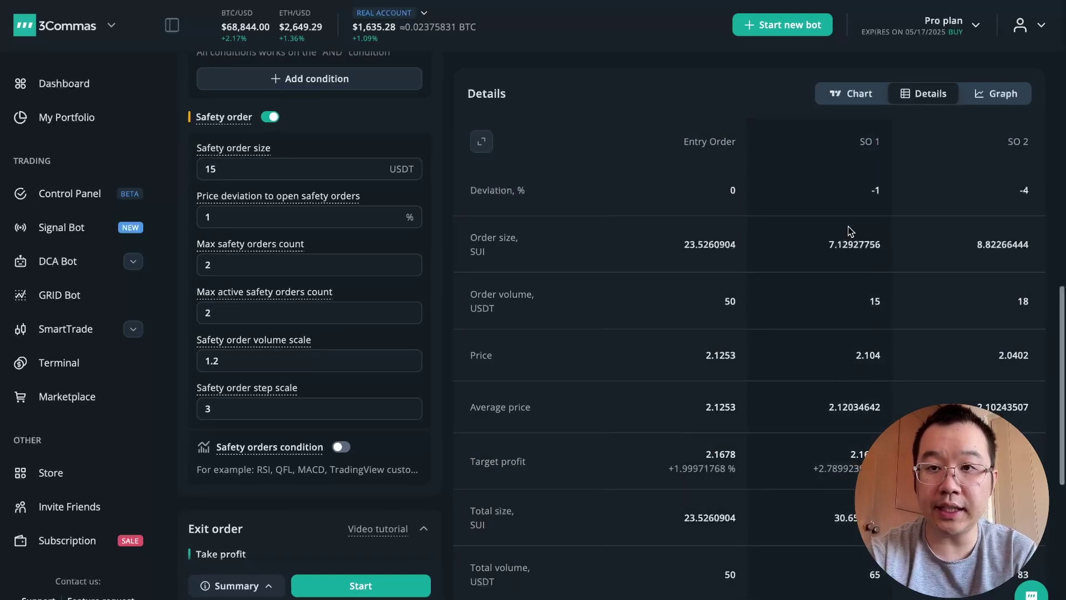
scroll(522, 253, down, 5)
scroll(387, 254, up, 5)
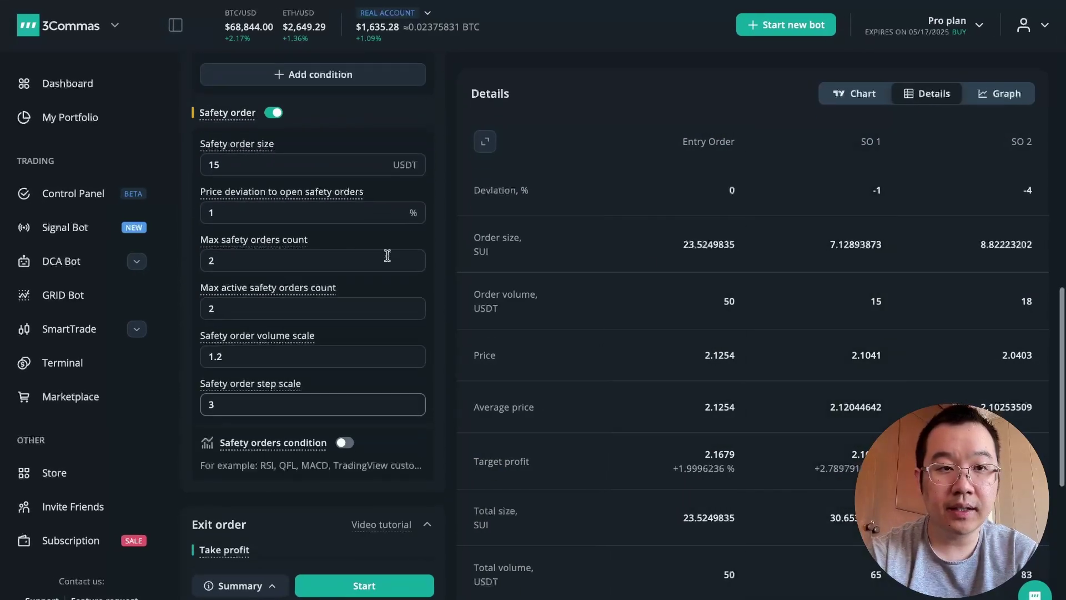
click(292, 267)
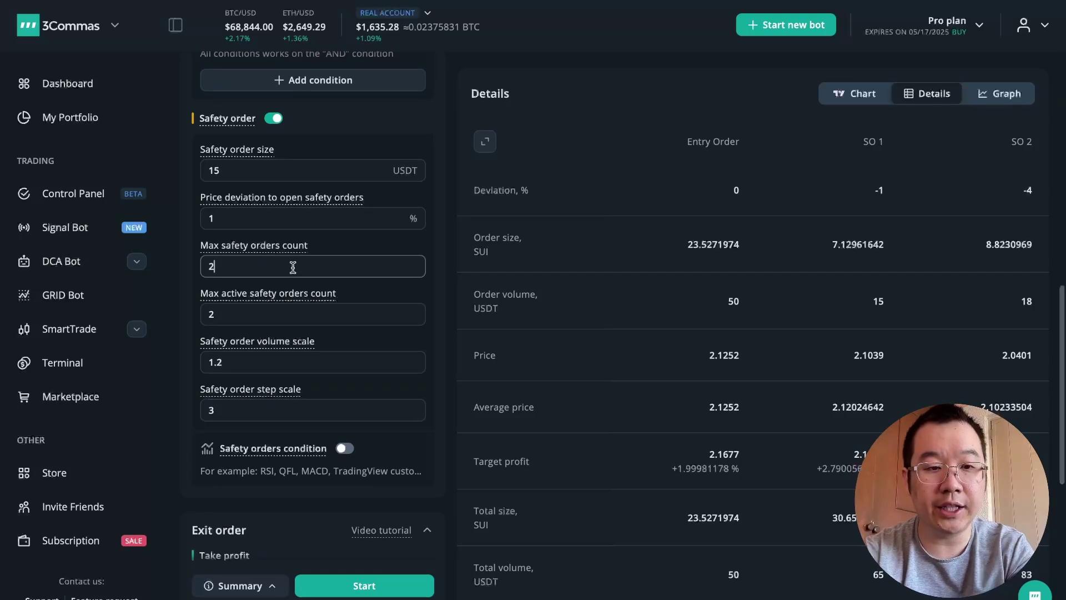
key(BackSpace)
text(3)
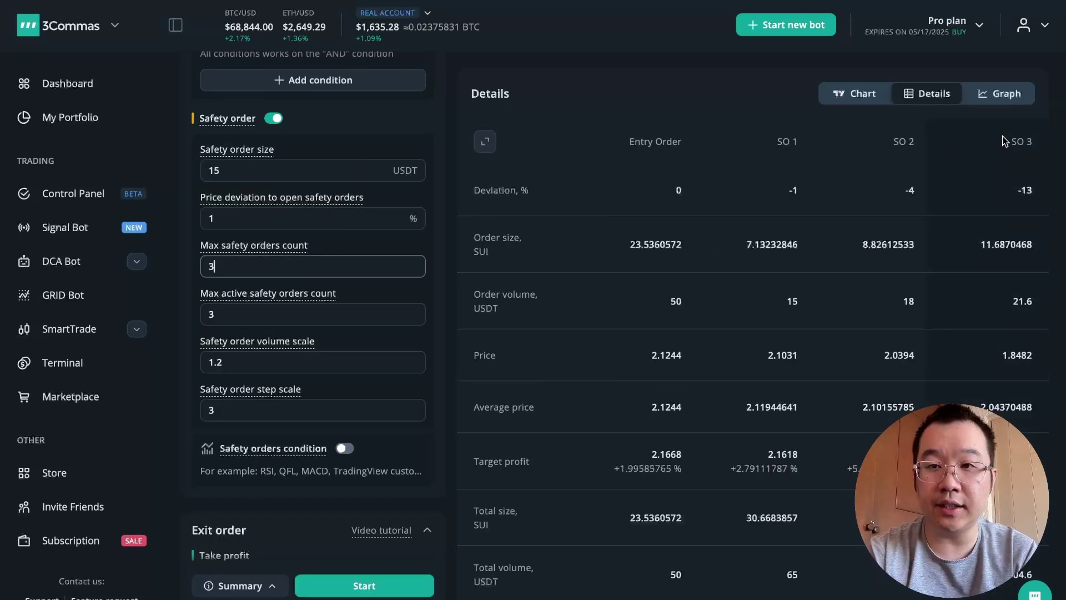
- Set the safety order step scale to 2 and view the used-amount Graph
click(285, 410)
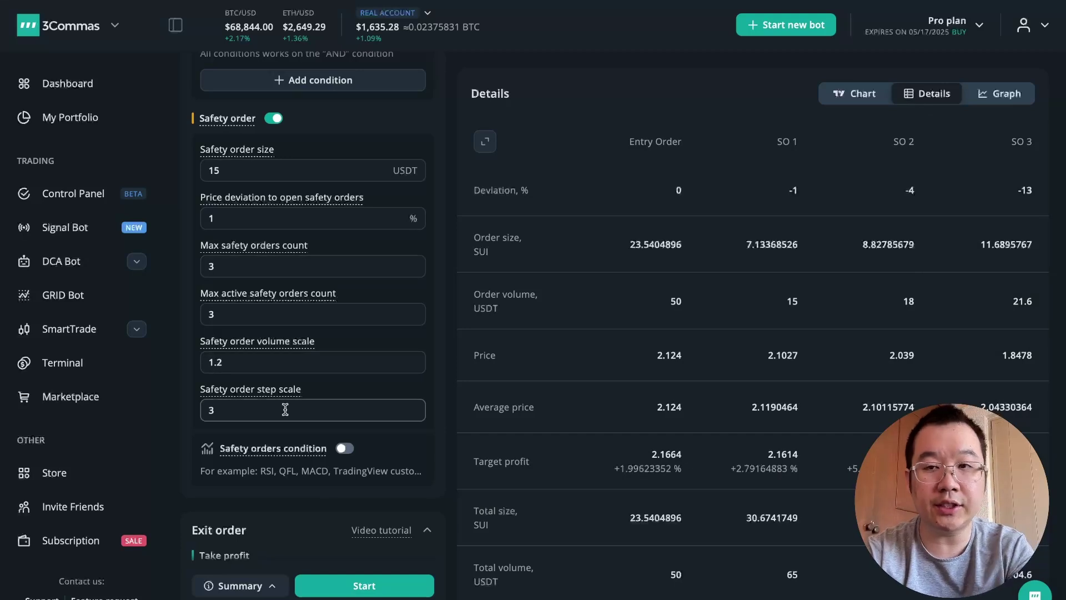
key(BackSpace)
text(2)
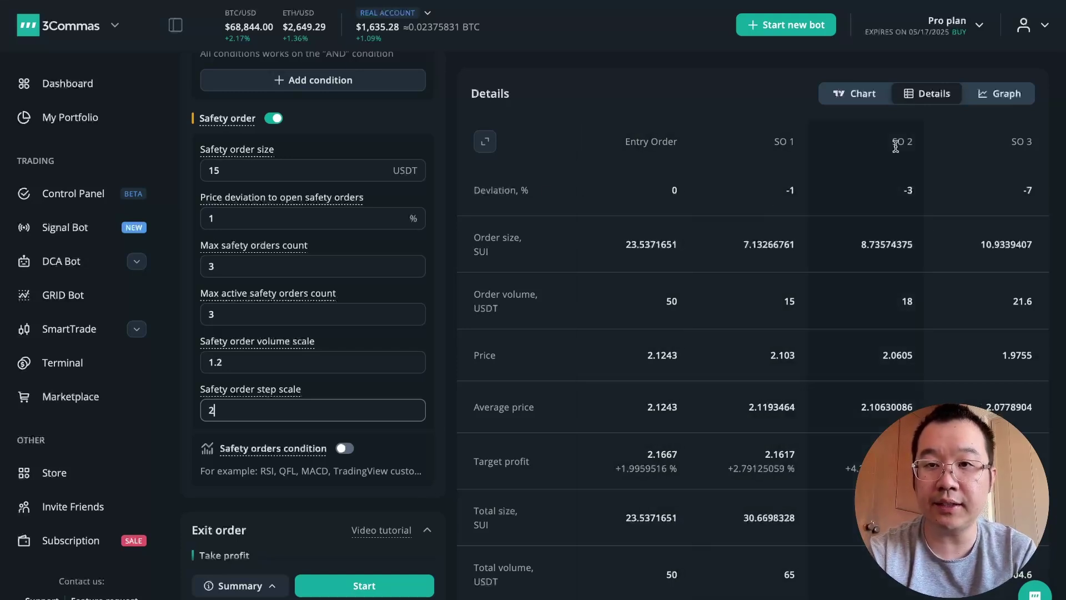
click(999, 93)
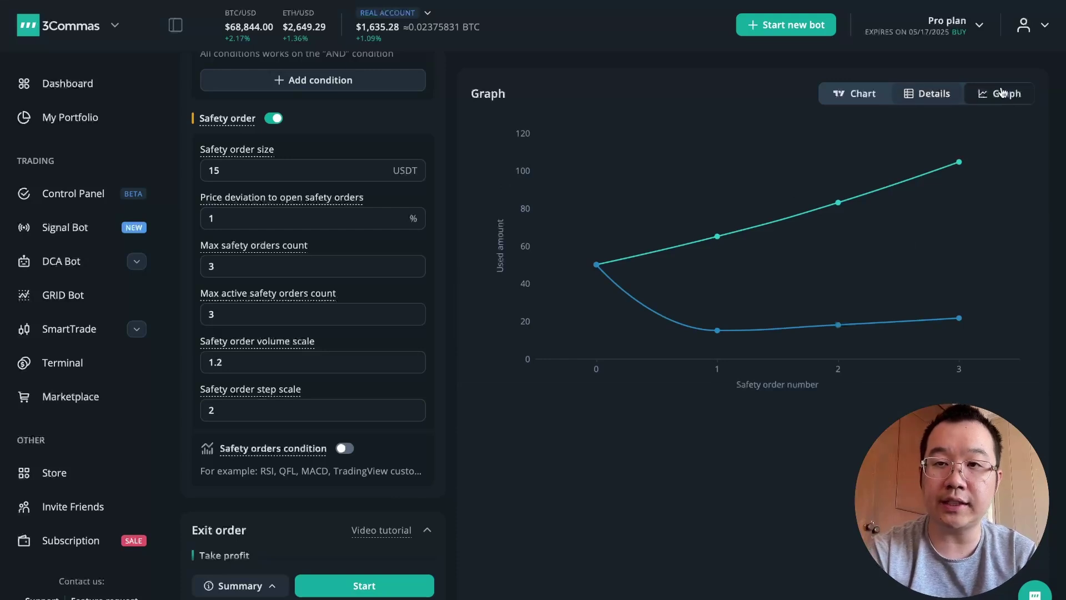
- Return to the chart and enable a safety orders condition, keeping RSI
click(843, 93)
scroll(324, 379, down, 2)
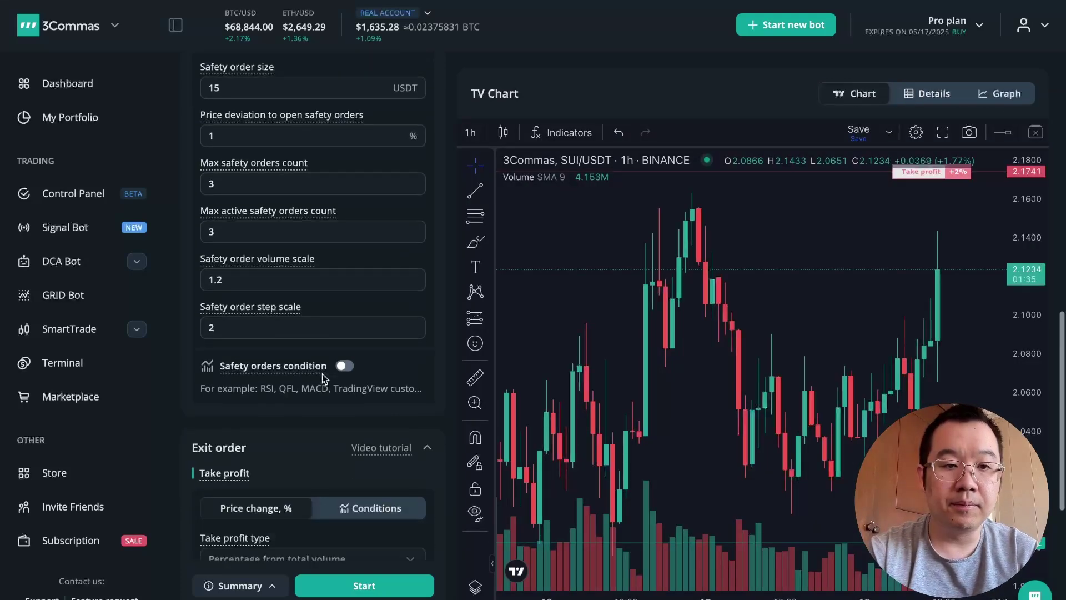
click(343, 367)
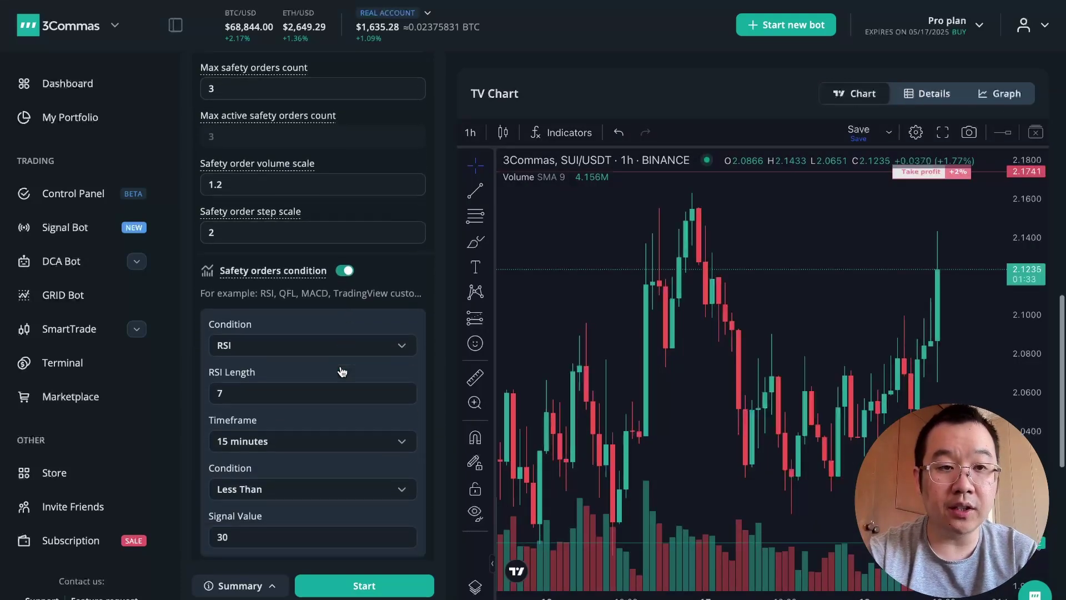
scroll(341, 366, up, 4)
scroll(341, 367, down, 4)
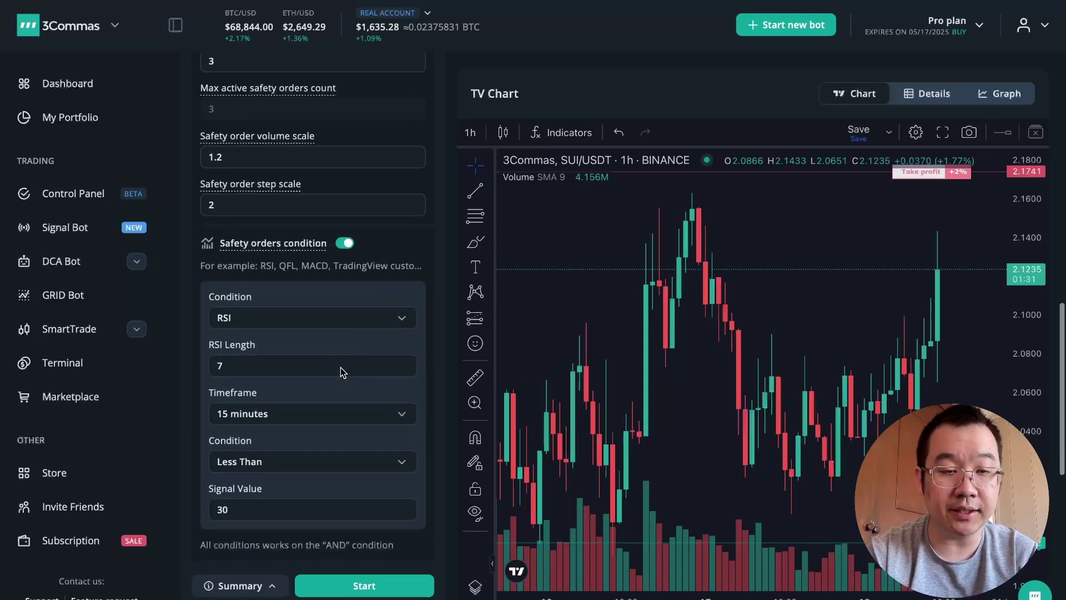
scroll(357, 316, down, 1)
scroll(357, 314, up, 4)
scroll(357, 316, down, 3)
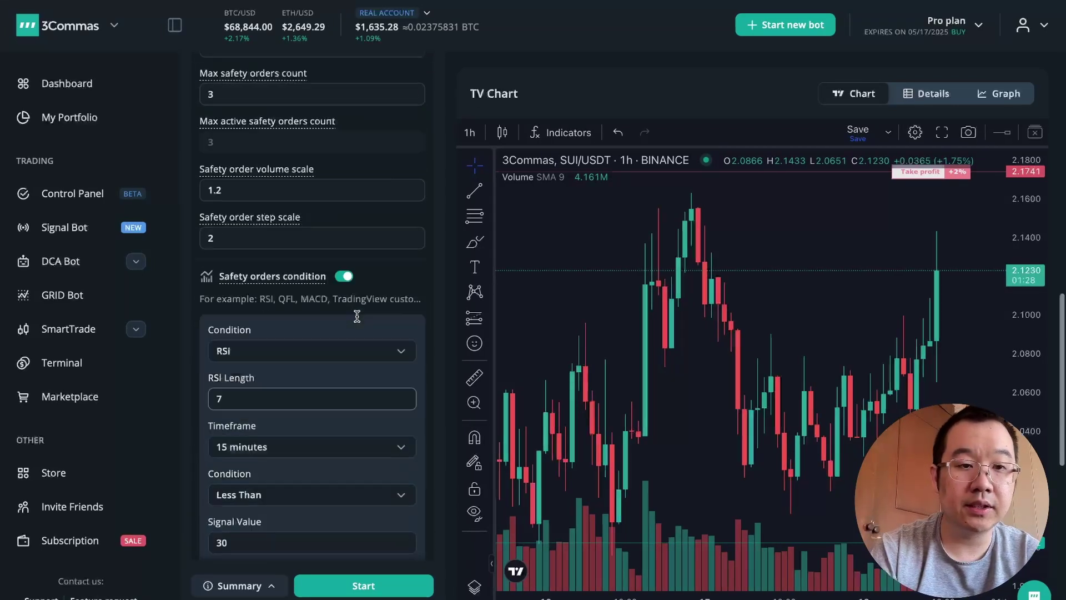
scroll(356, 316, down, 3)
click(312, 212)
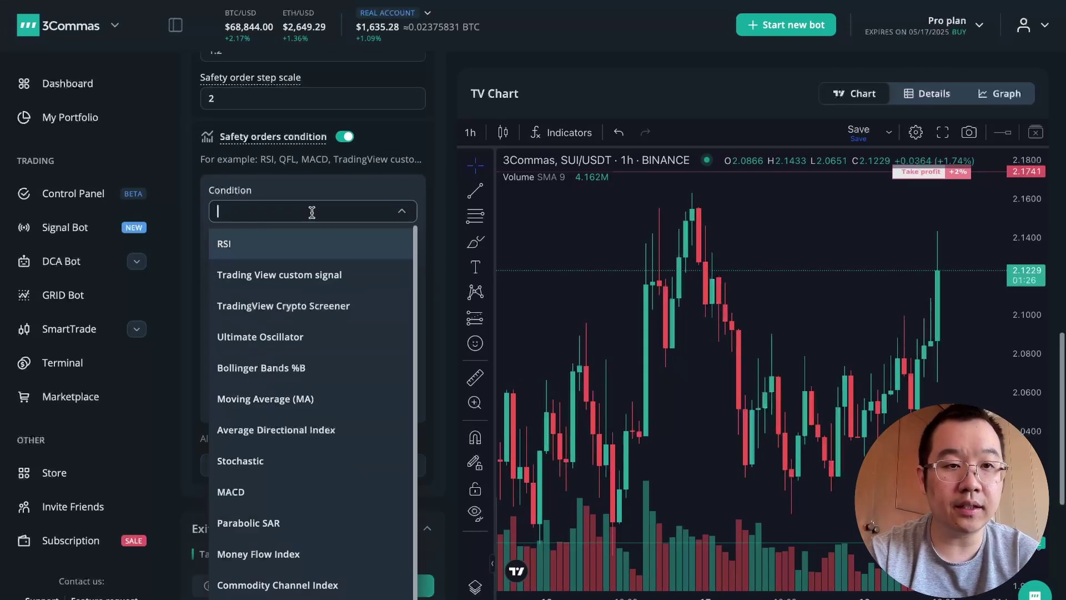
key(Return)
- Try MACD as the condition, then revert to RSI (length 7, 3 minutes, less than 30)
scroll(309, 168, up, 5)
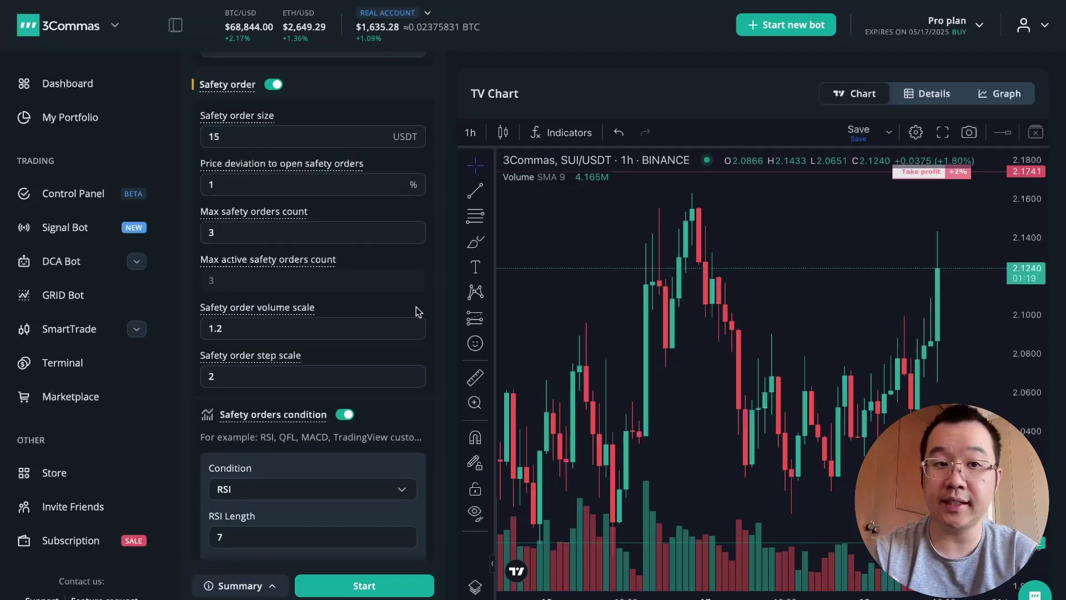
scroll(415, 307, down, 5)
click(315, 239)
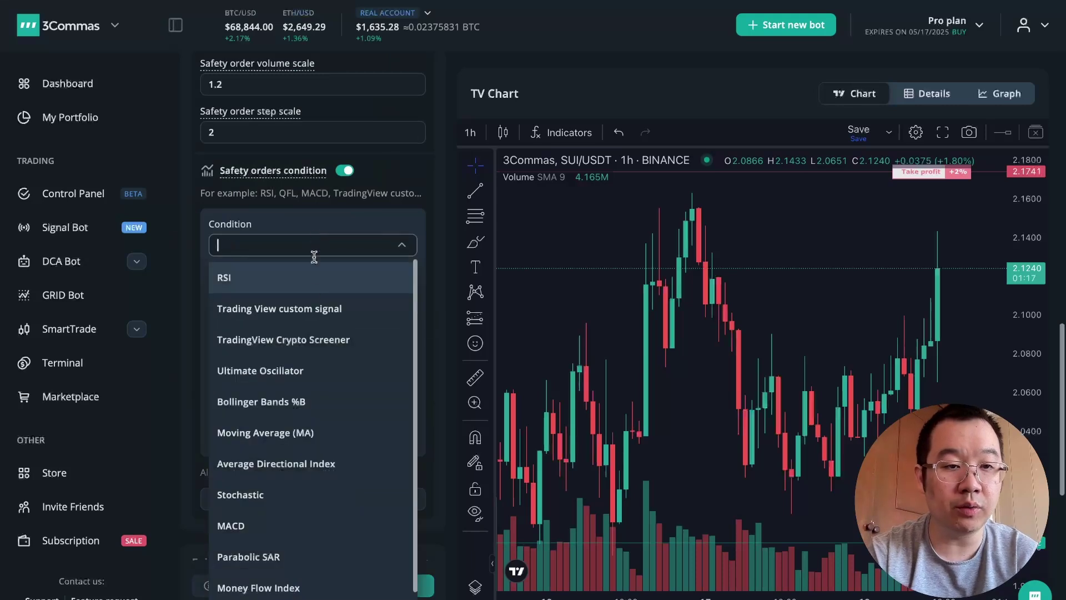
click(285, 524)
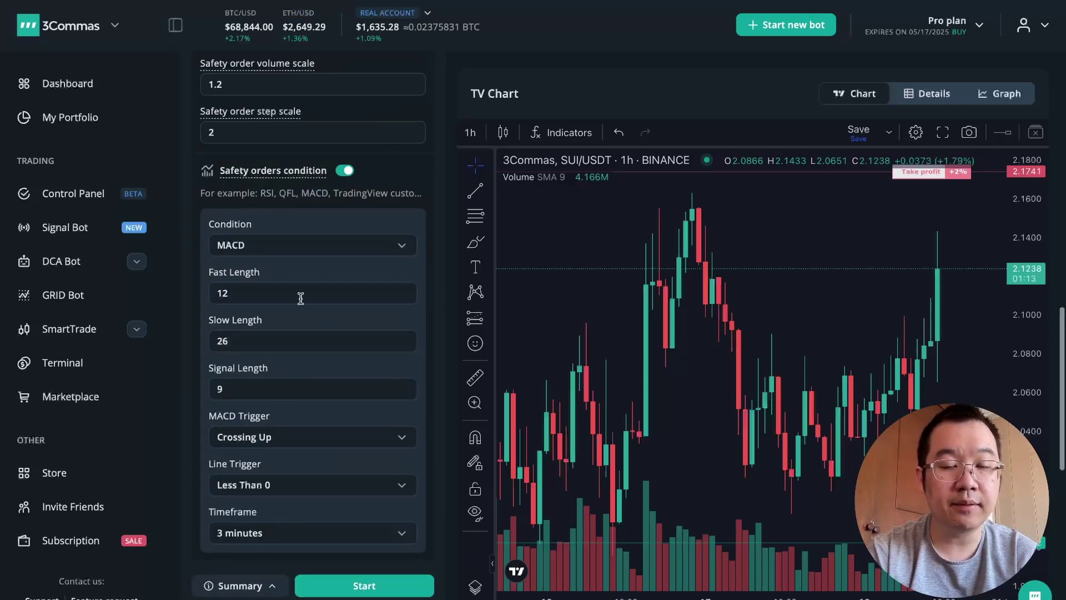
click(322, 243)
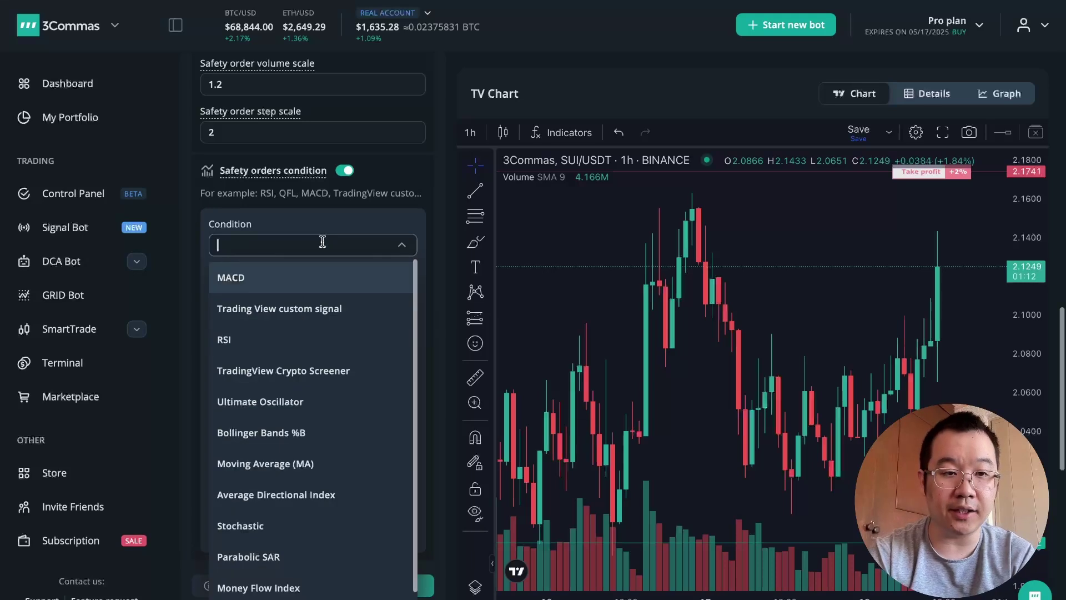
click(278, 341)
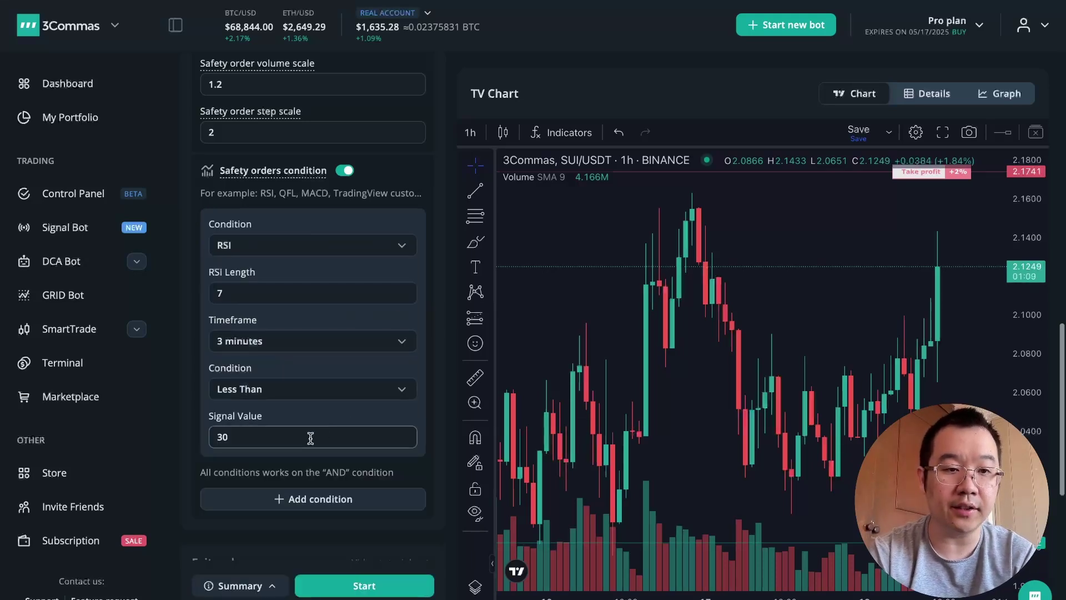
scroll(311, 438, up, 1)
scroll(310, 436, down, 3)
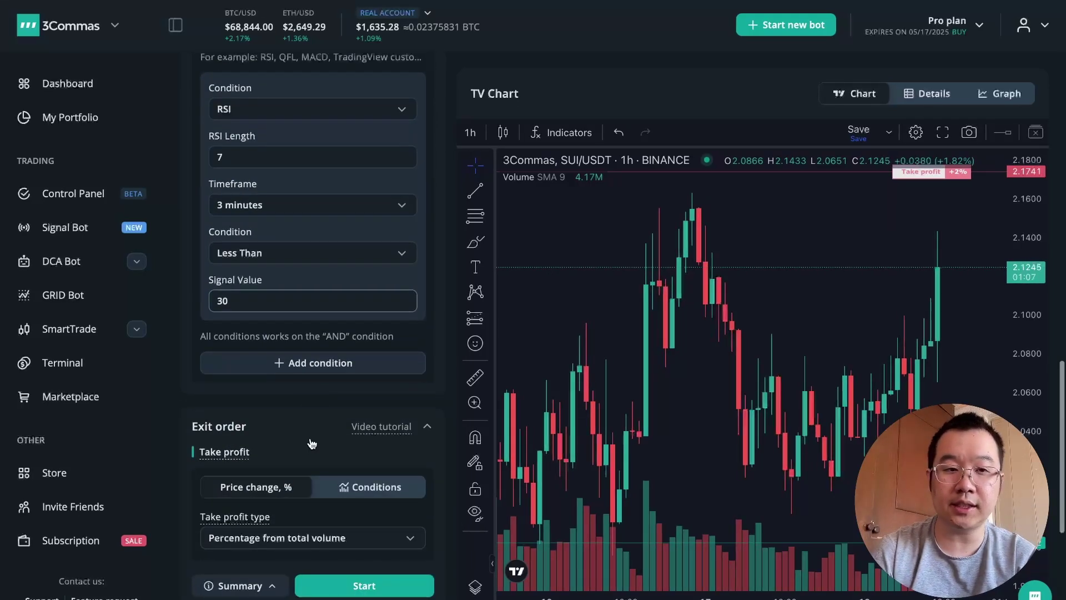
scroll(325, 390, up, 3)
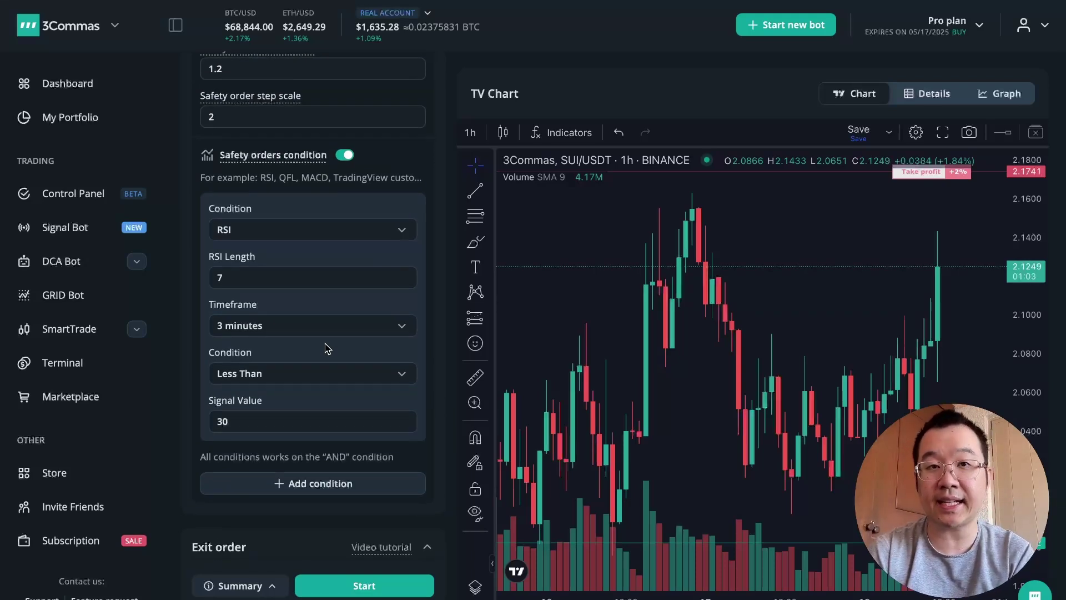
- Change the first take-profit target to 1% and add a second target
scroll(269, 361, down, 8)
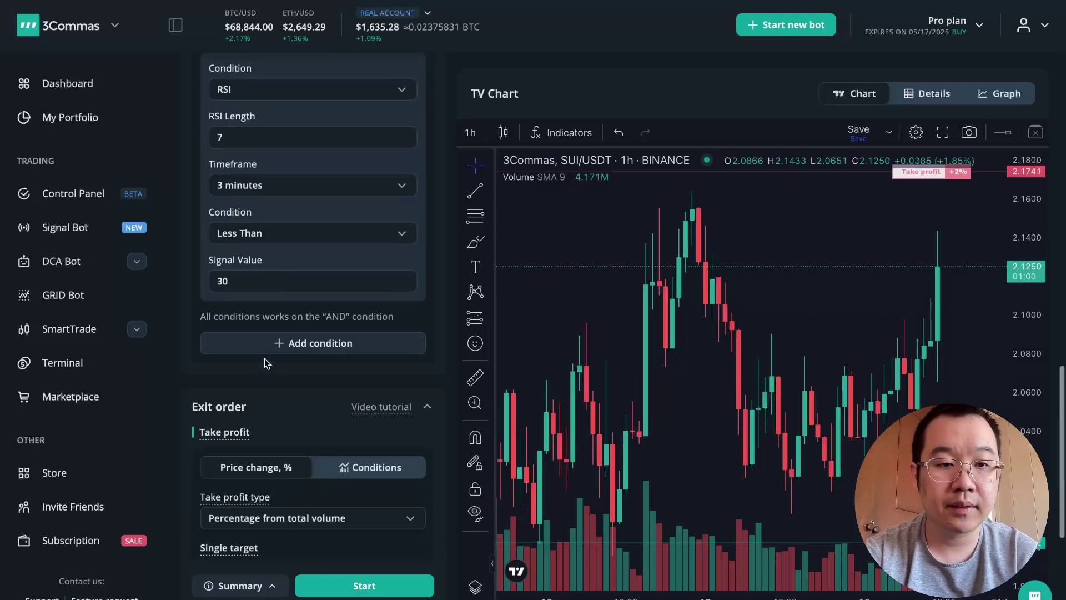
scroll(309, 371, up, 1)
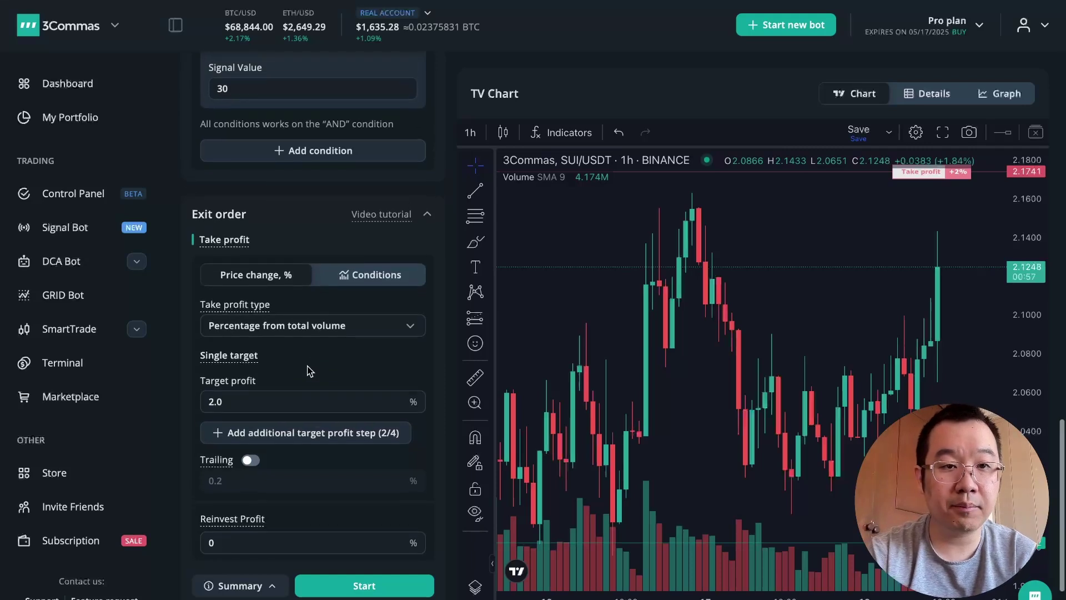
scroll(309, 371, down, 1)
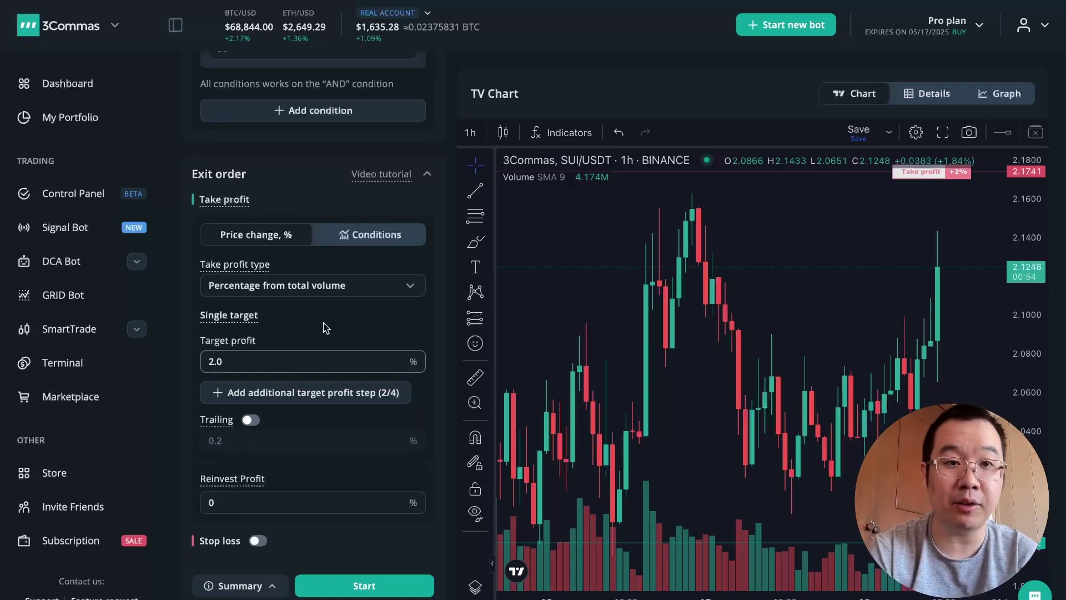
scroll(326, 303, down, 2)
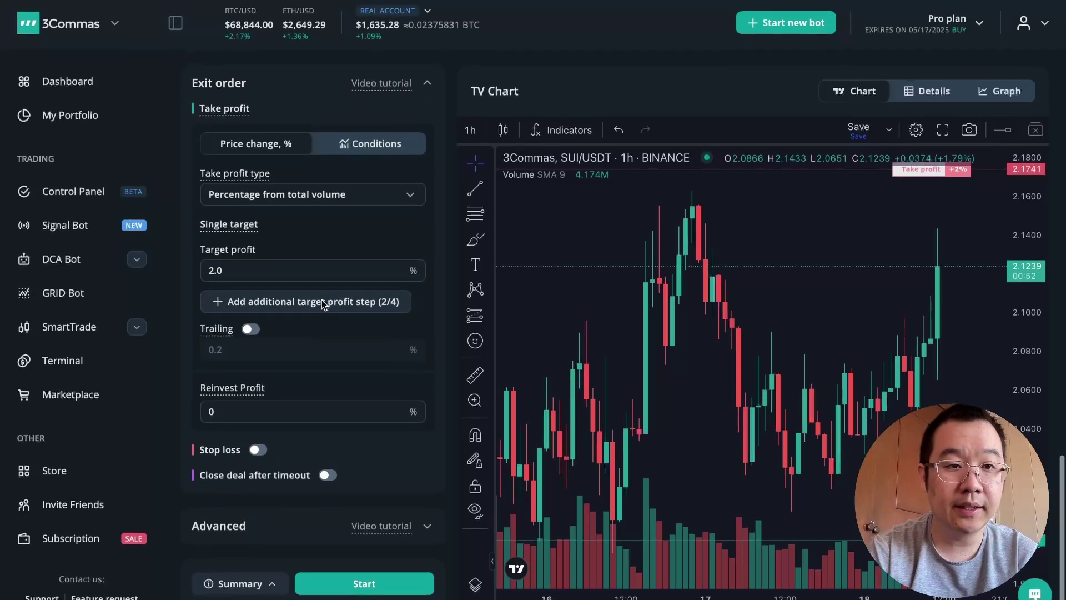
double_click(228, 267)
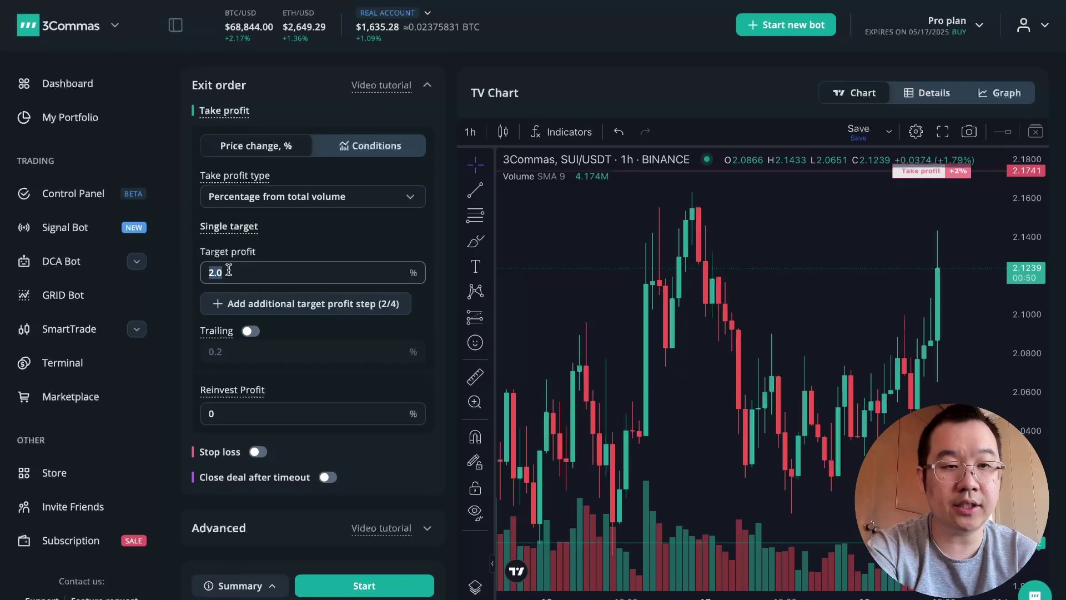
text(1)
click(333, 236)
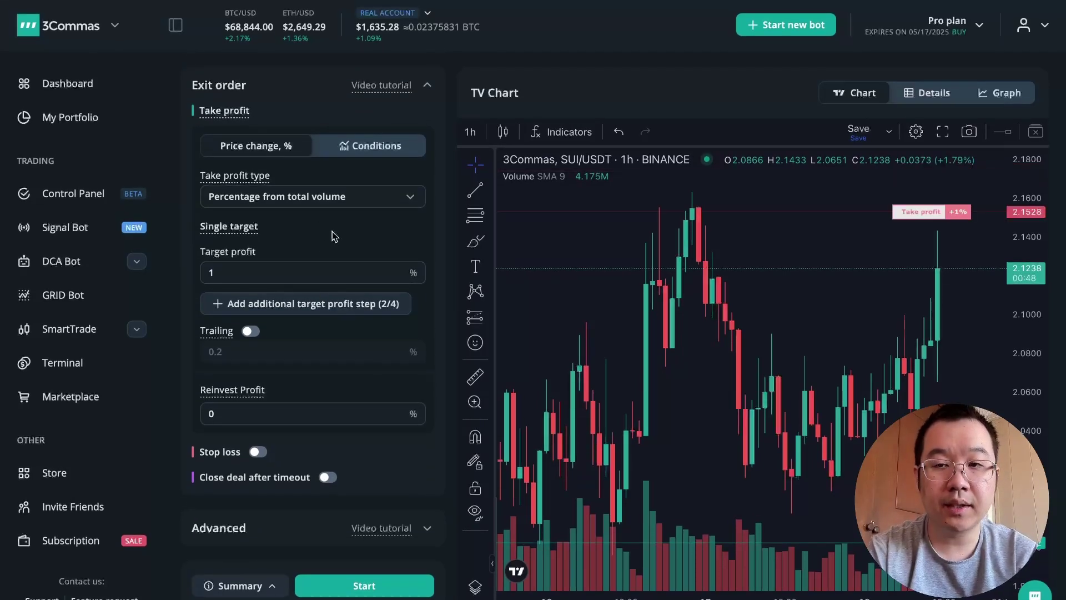
click(303, 304)
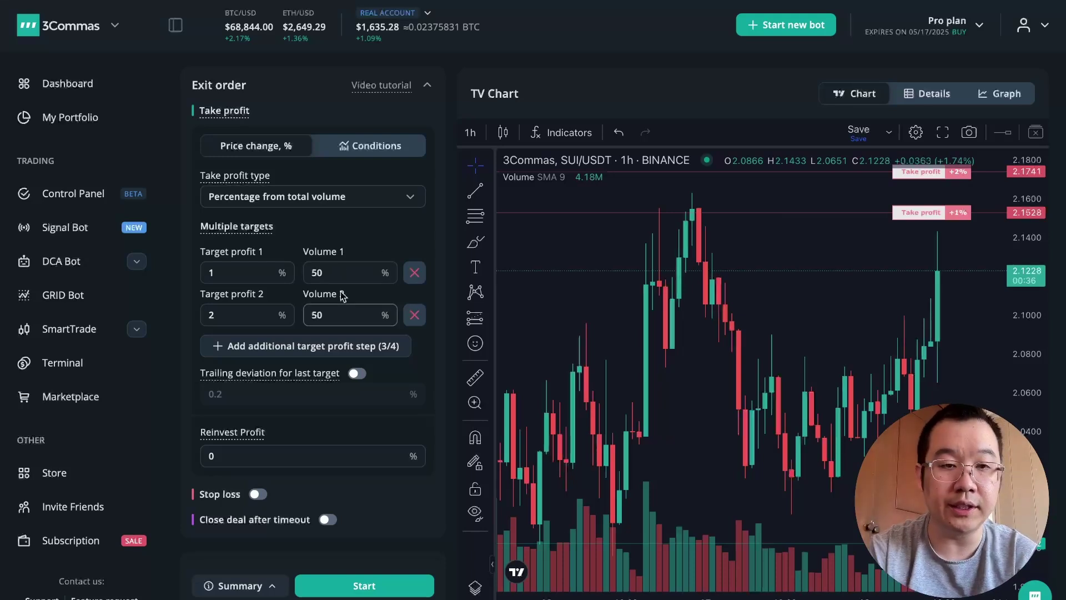
- Set Reinvest Profit to 100%
scroll(280, 408, down, 1)
click(290, 411)
key(BackSpace)
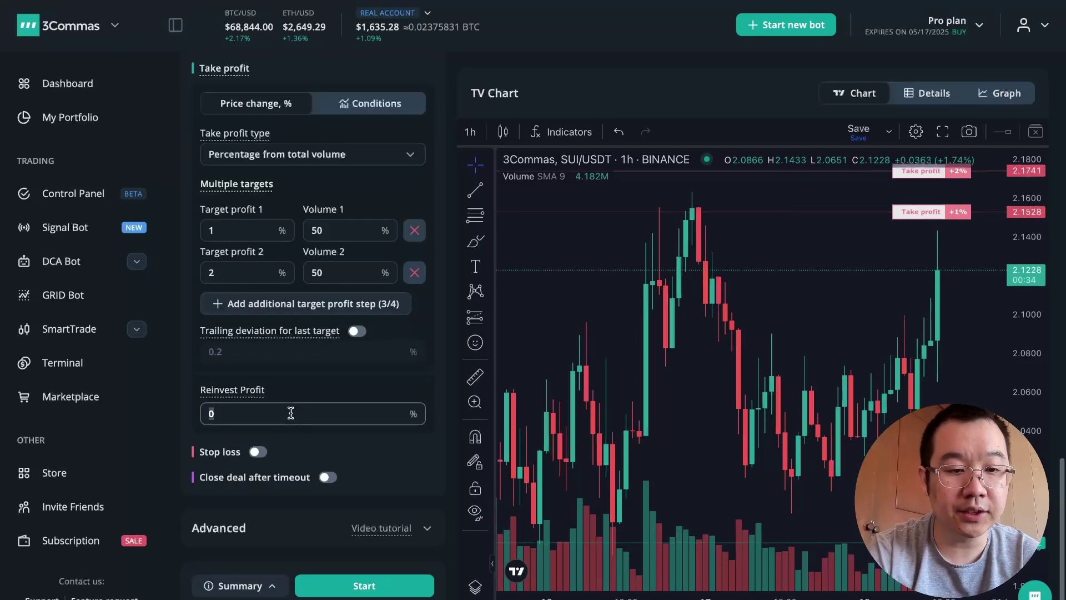
text(100)
click(294, 393)
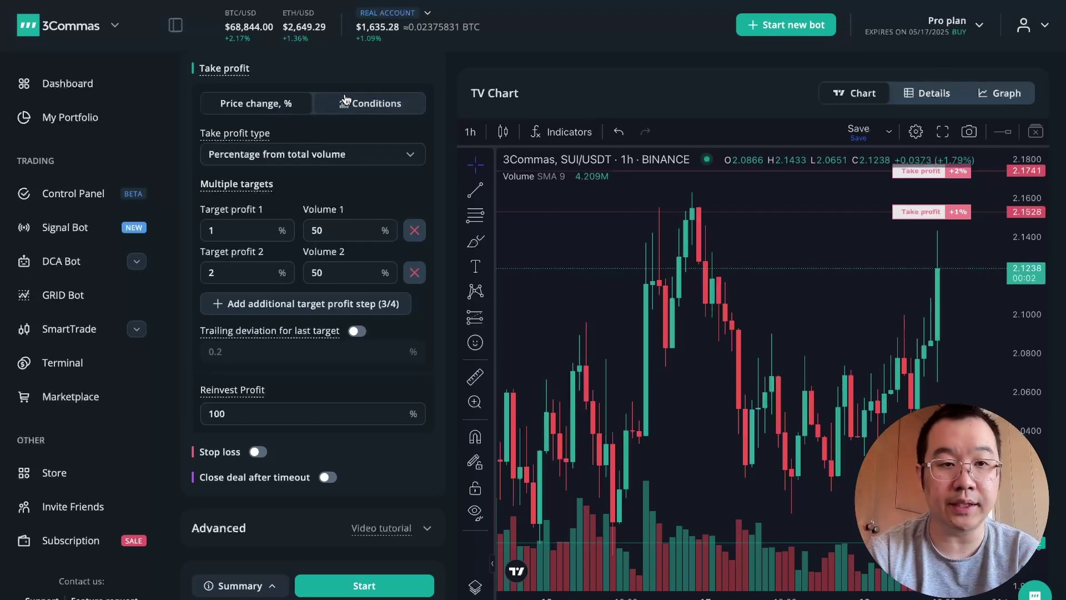
- Make take profit close on an RSI condition (length 7, 3 minutes, Greater Than 70)
click(339, 104)
click(344, 160)
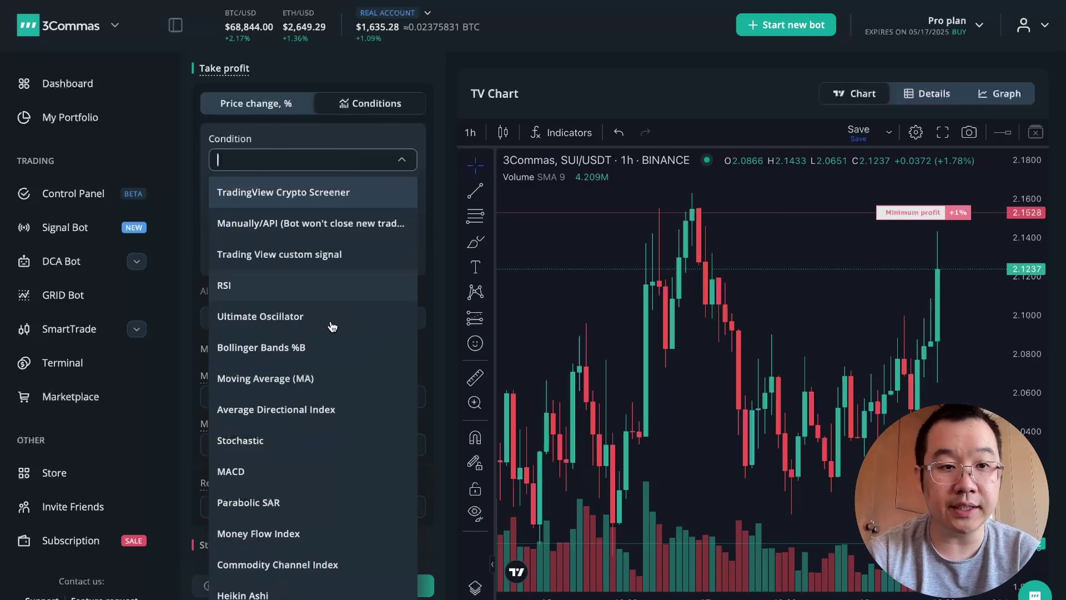
click(330, 267)
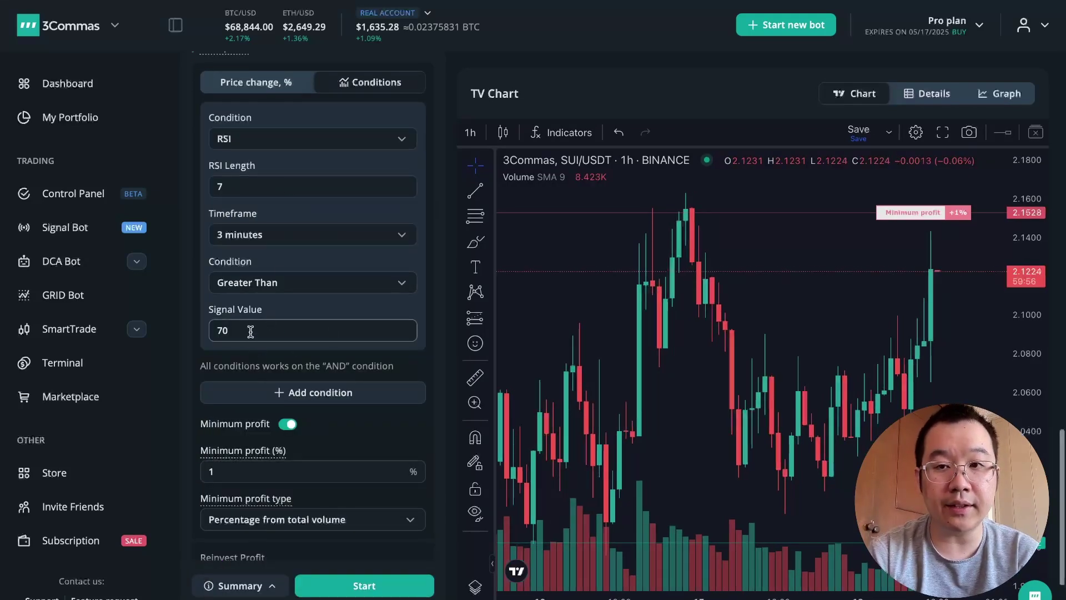
scroll(251, 366, up, 1)
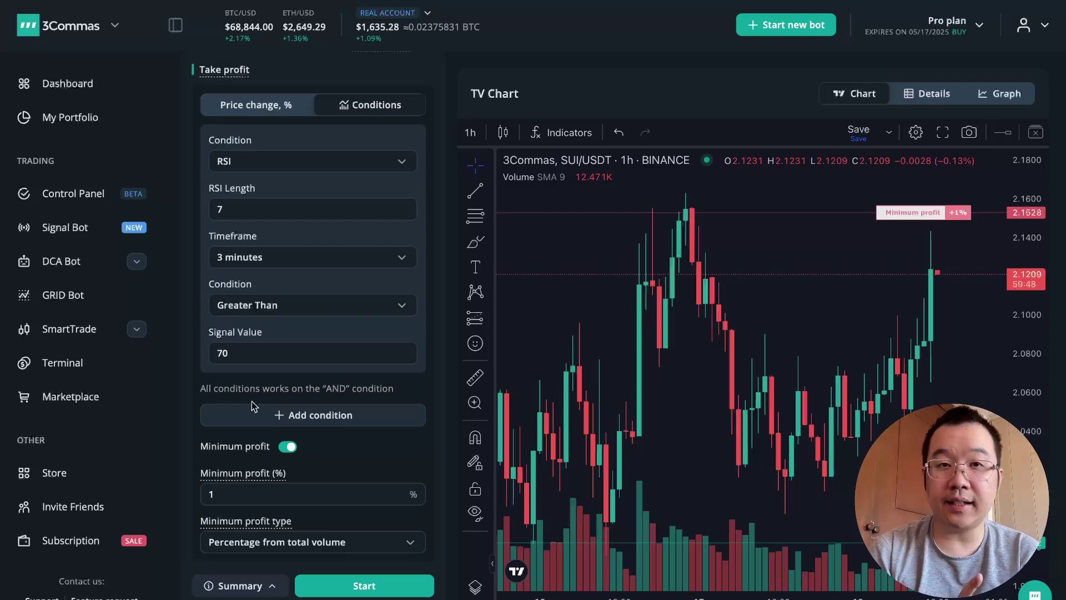
scroll(251, 405, down, 3)
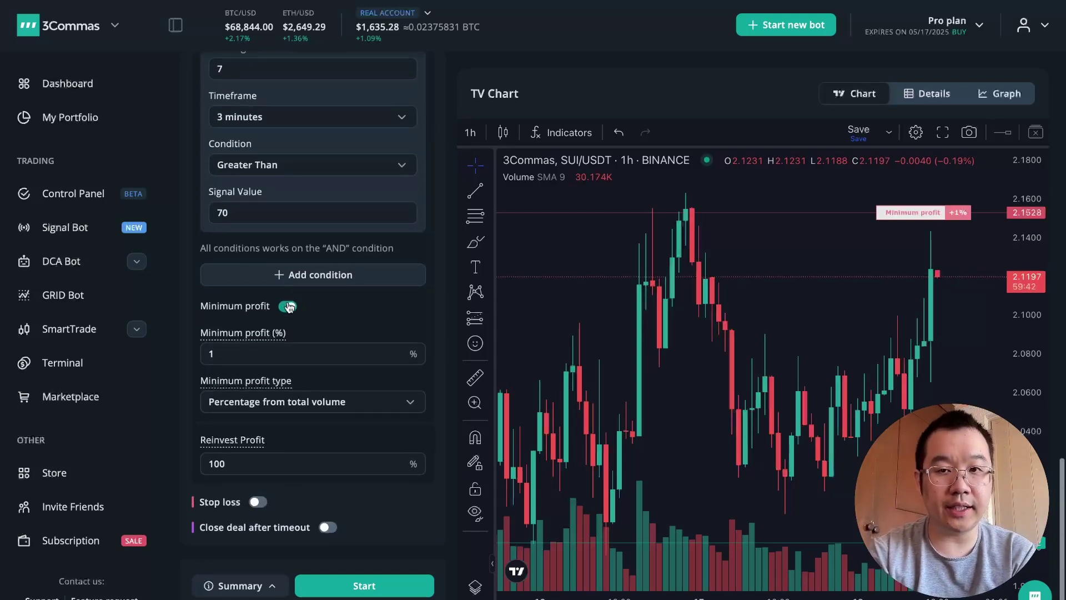
mouse_move(277, 333)
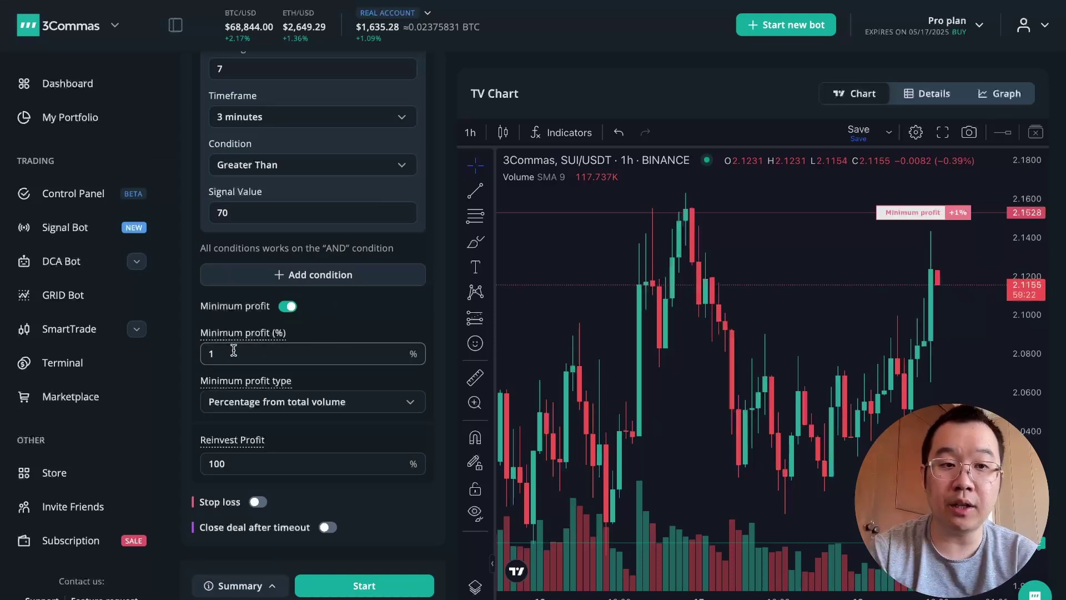
scroll(333, 255, up, 1)
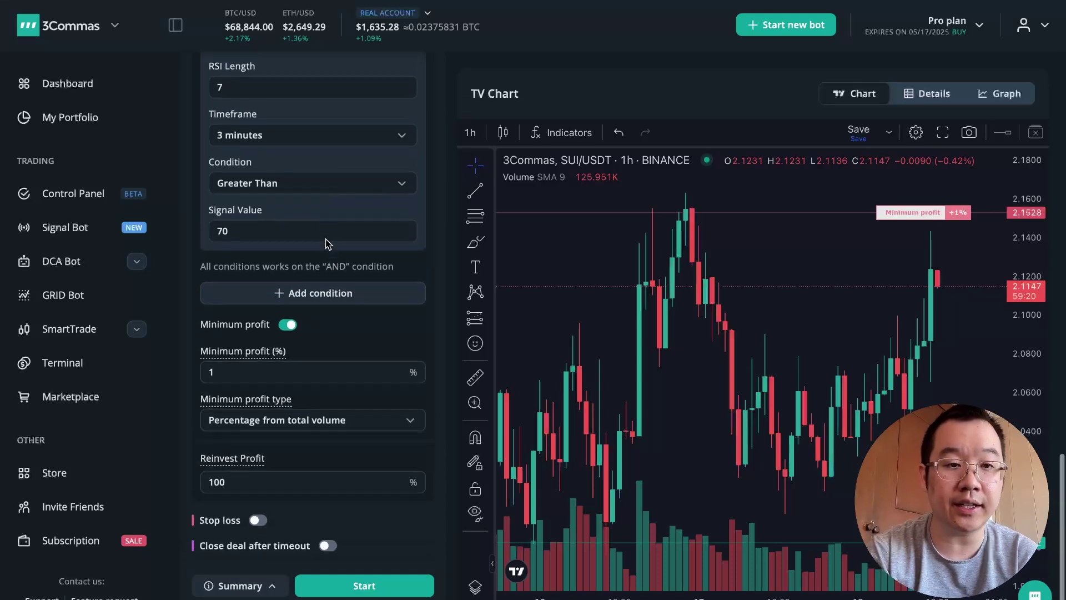
scroll(277, 378, down, 3)
- Turn on stop loss and set it to 4%
click(257, 454)
scroll(256, 444, down, 4)
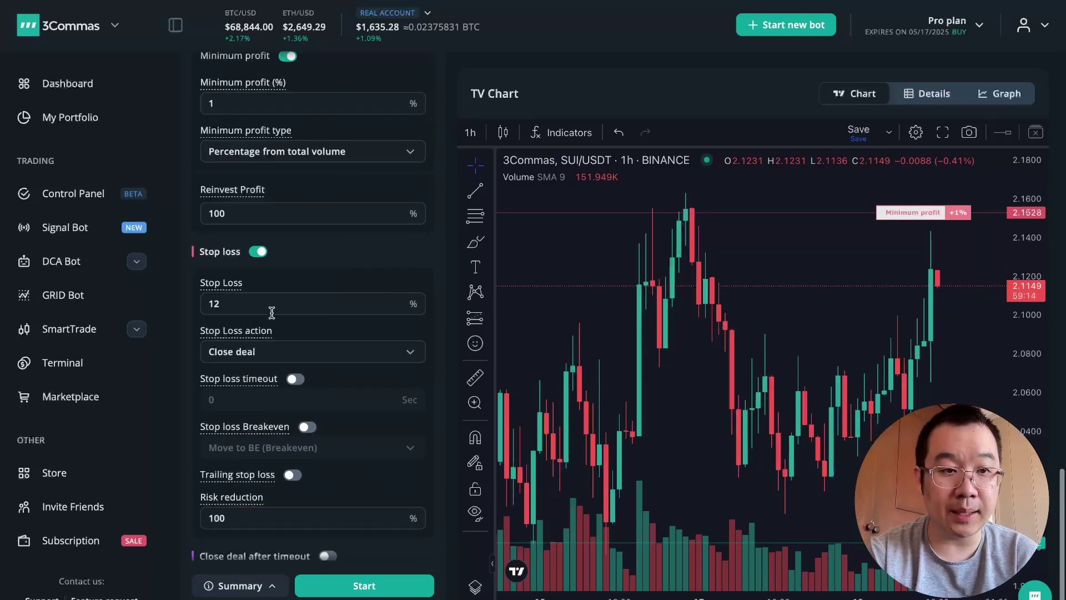
double_click(261, 303)
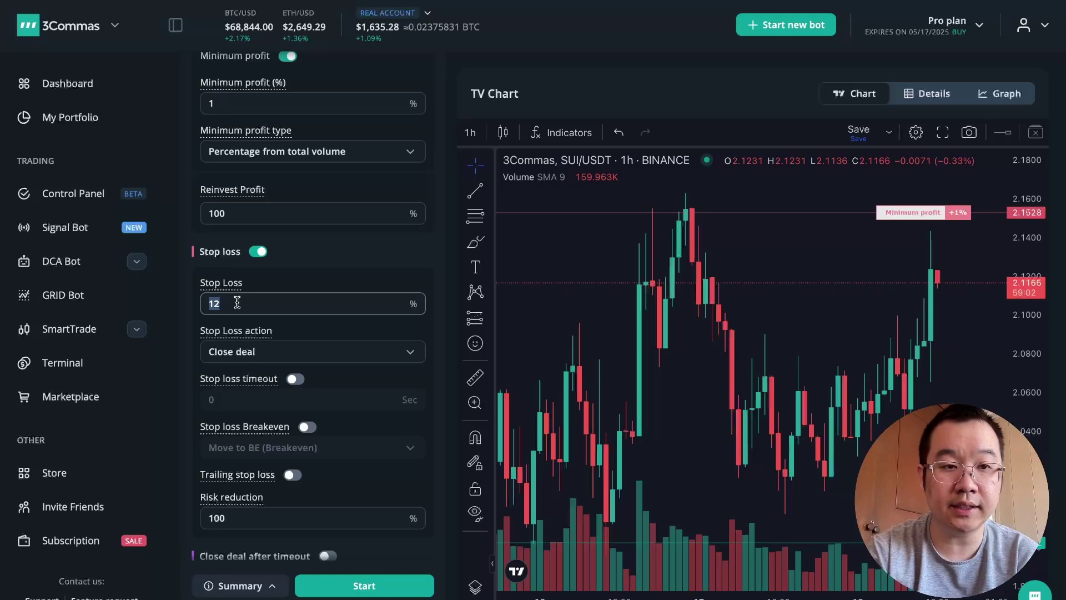
text(10)
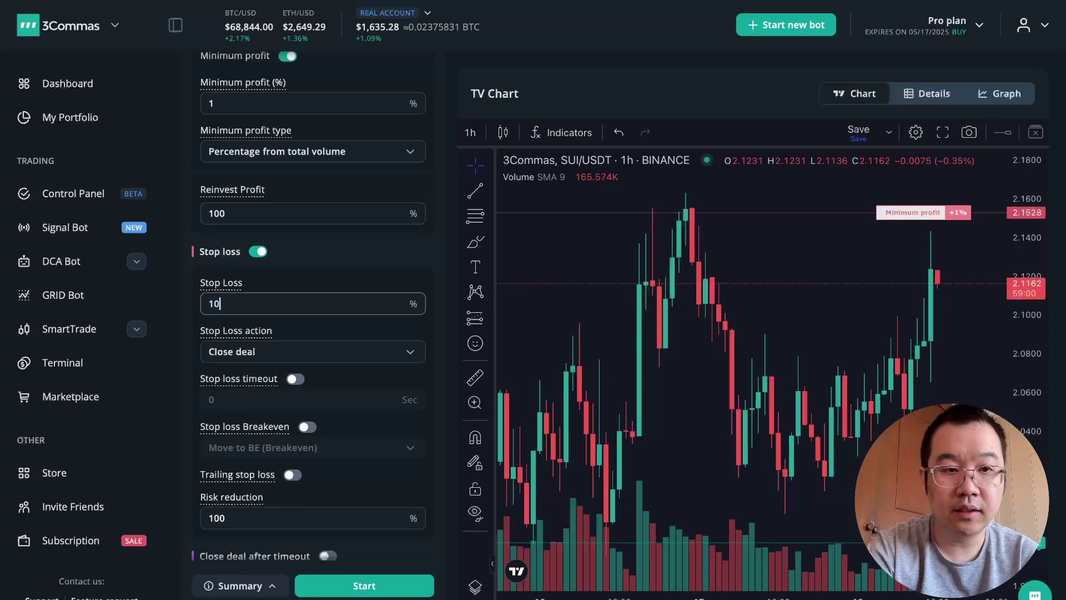
key(BackSpace)
key(BackSpace)
text(5)
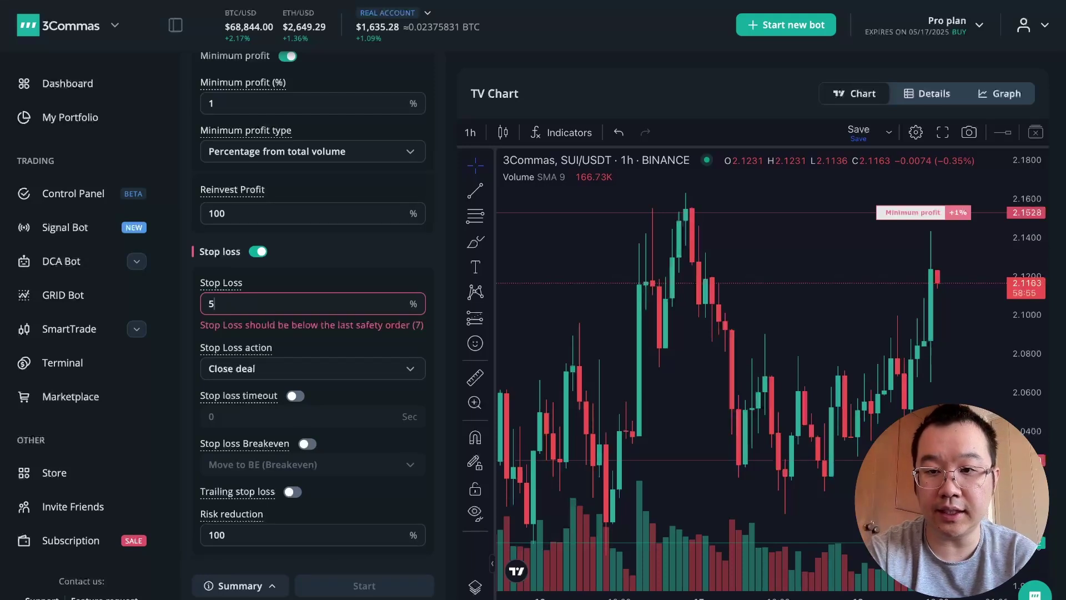
key(BackSpace)
text(4)
- Enable Stop loss Breakeven despite the last-safety-order warning
scroll(311, 333, up, 1)
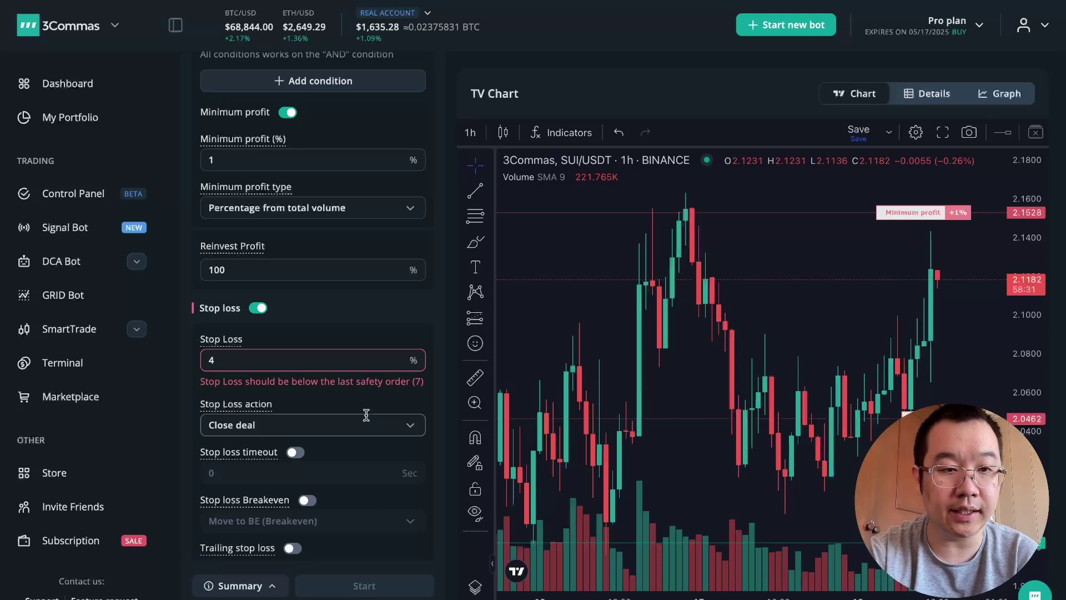
scroll(364, 414, down, 3)
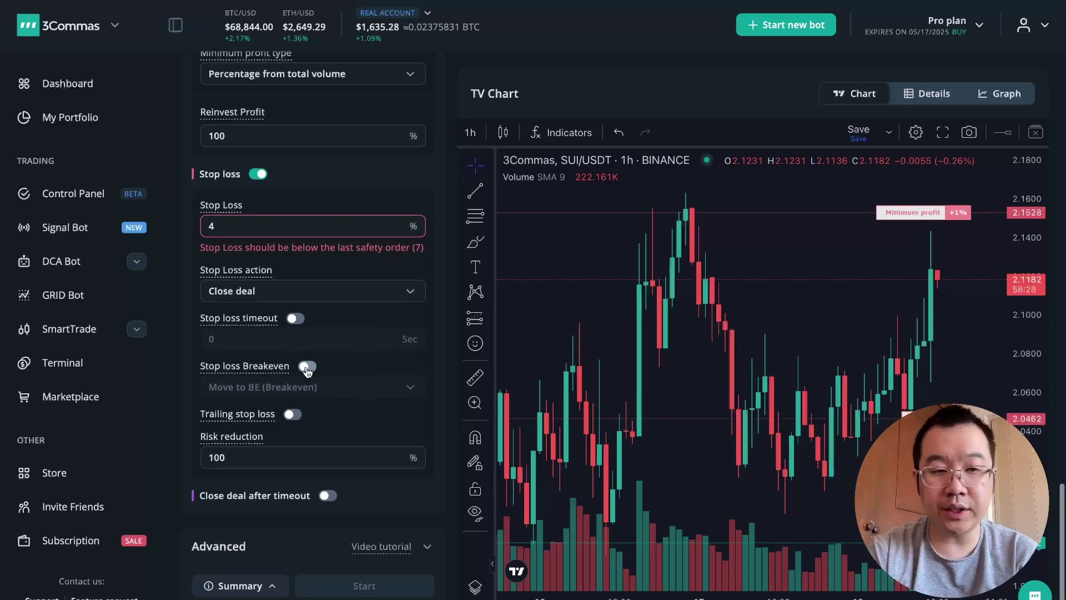
click(306, 368)
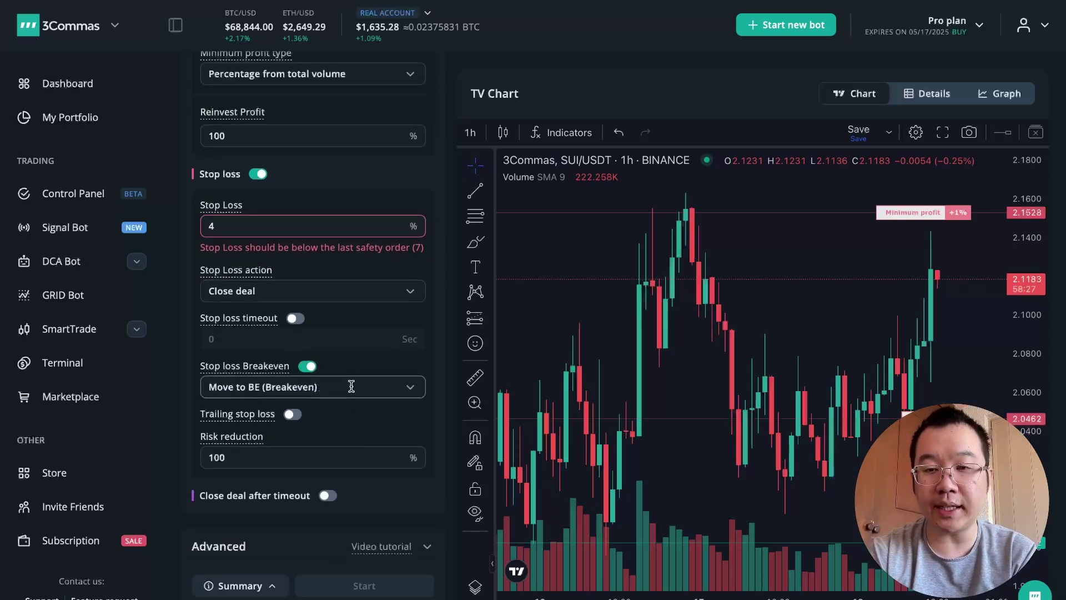
scroll(351, 386, down, 1)
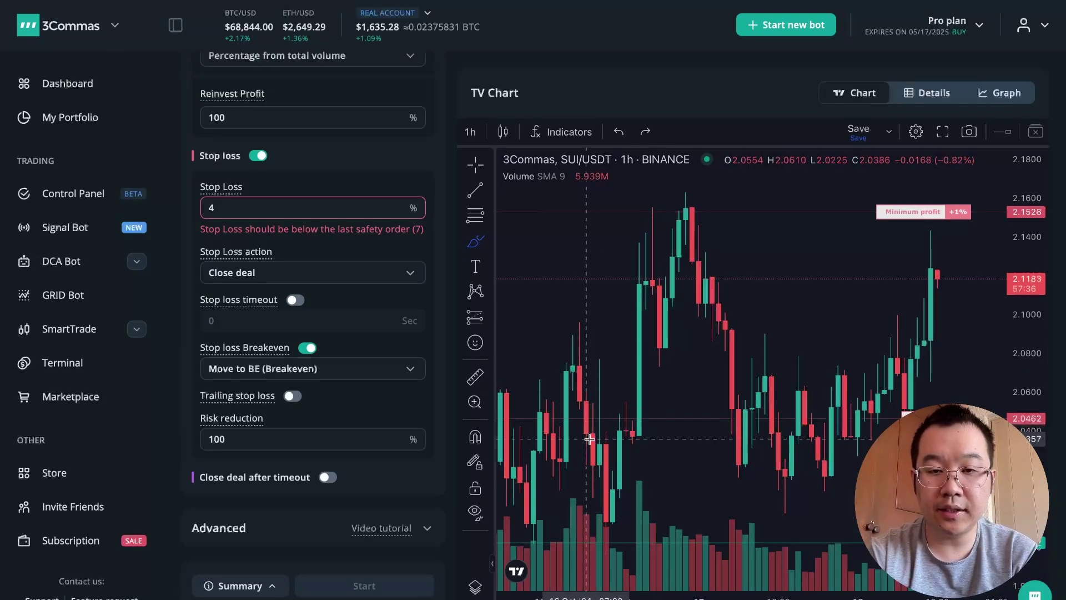
- Draw a freehand line across the lower price area, coloured yellow at 4px width
drag(580, 433, 704, 429)
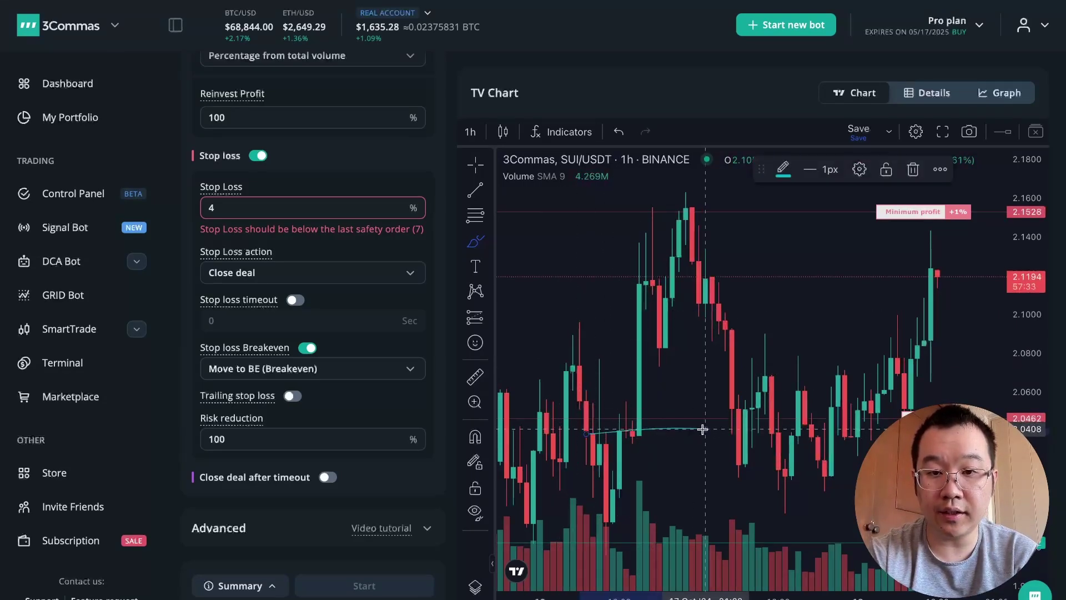
click(783, 169)
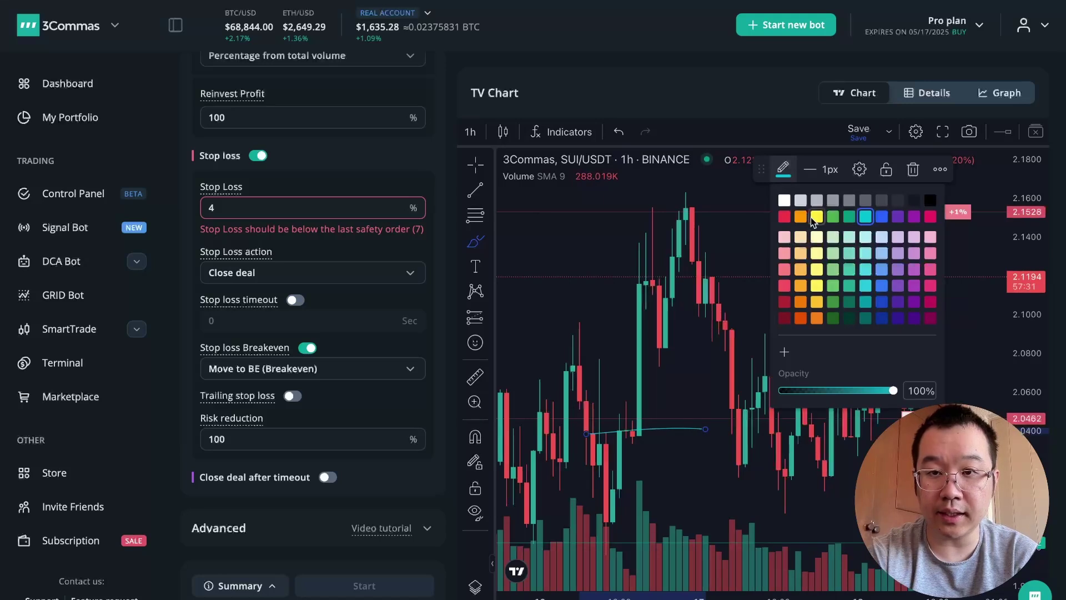
click(813, 218)
click(824, 170)
click(825, 270)
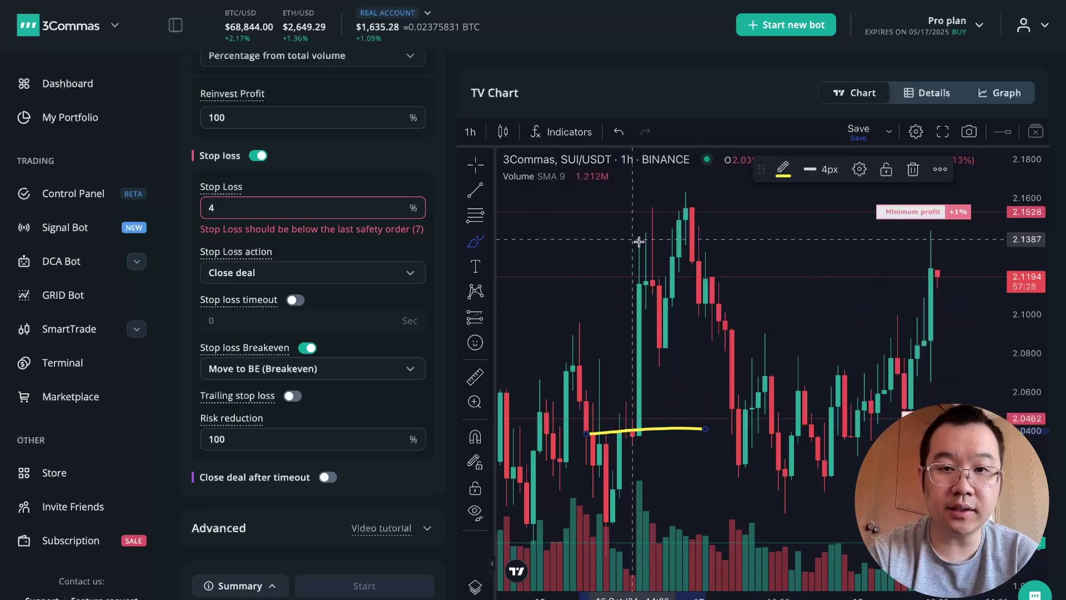
- Draw a yellow line across the upper peak and a rising stroke linking both lines
drag(589, 267, 732, 254)
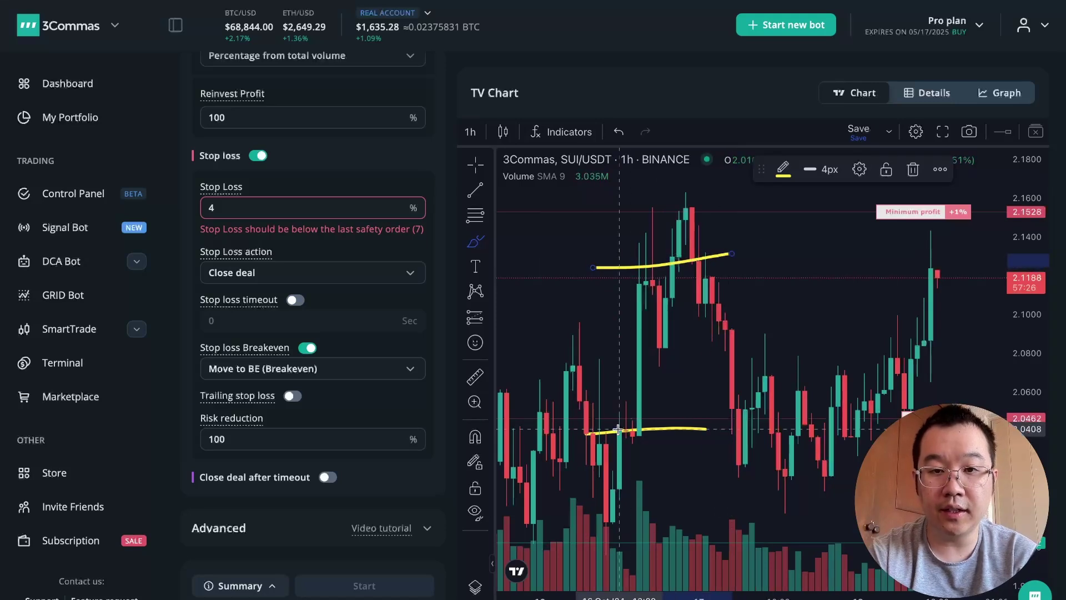
drag(630, 429, 659, 314)
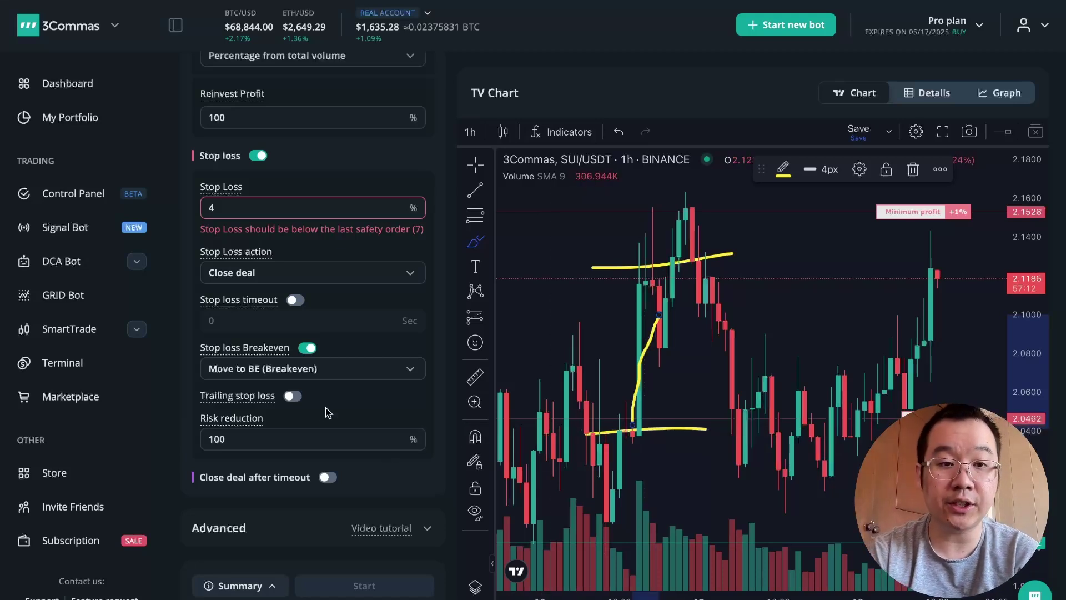
scroll(328, 412, down, 1)
- Set Minimum price to open deal to 2000 USDT and the cooldown between deals to 300 seconds
click(333, 526)
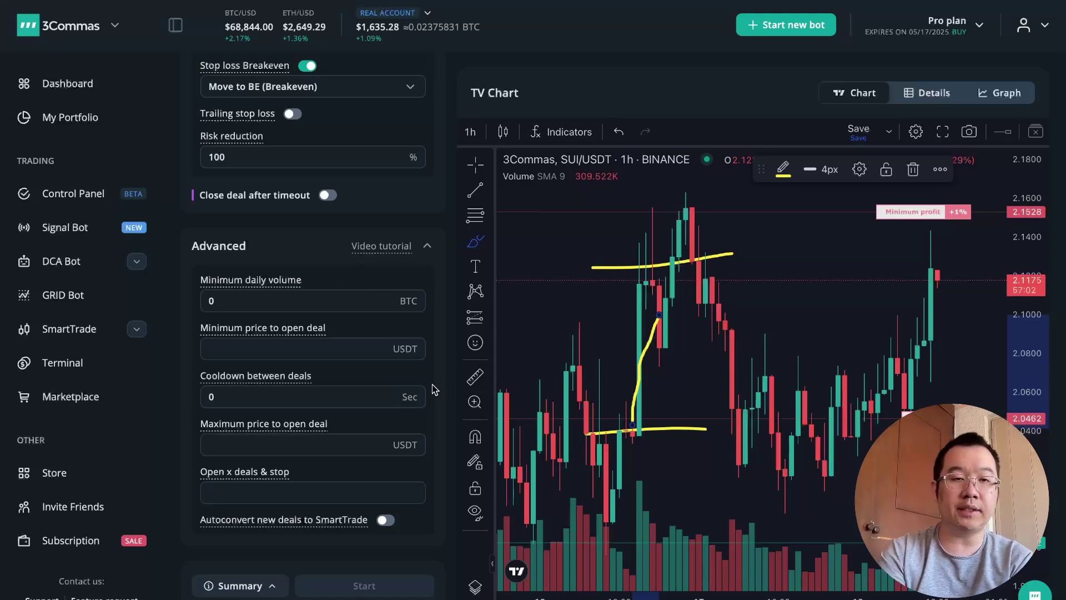
mouse_move(287, 279)
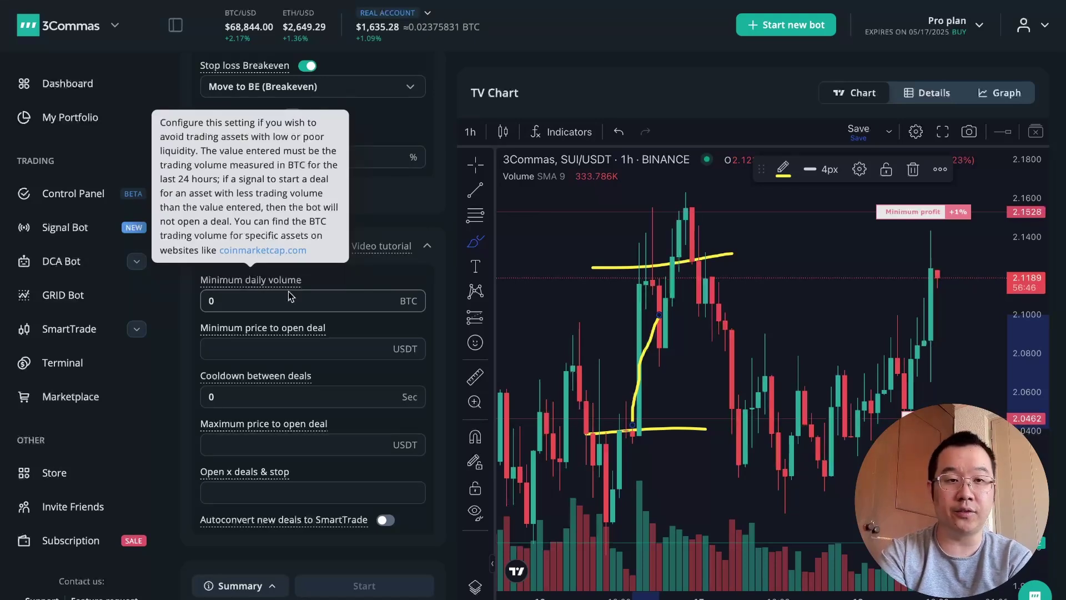
click(280, 343)
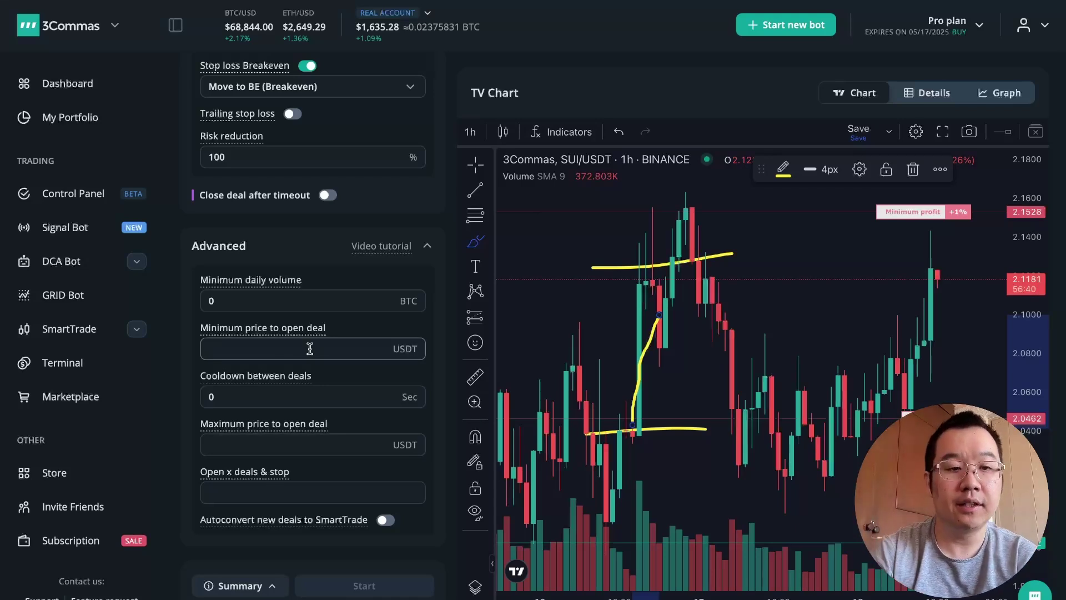
text(2000)
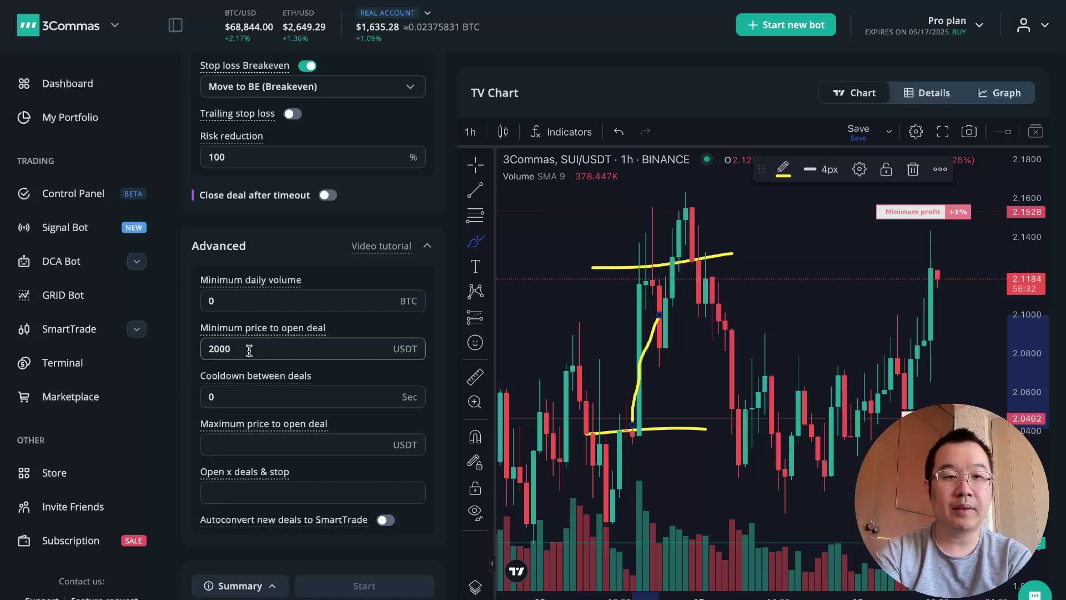
click(258, 391)
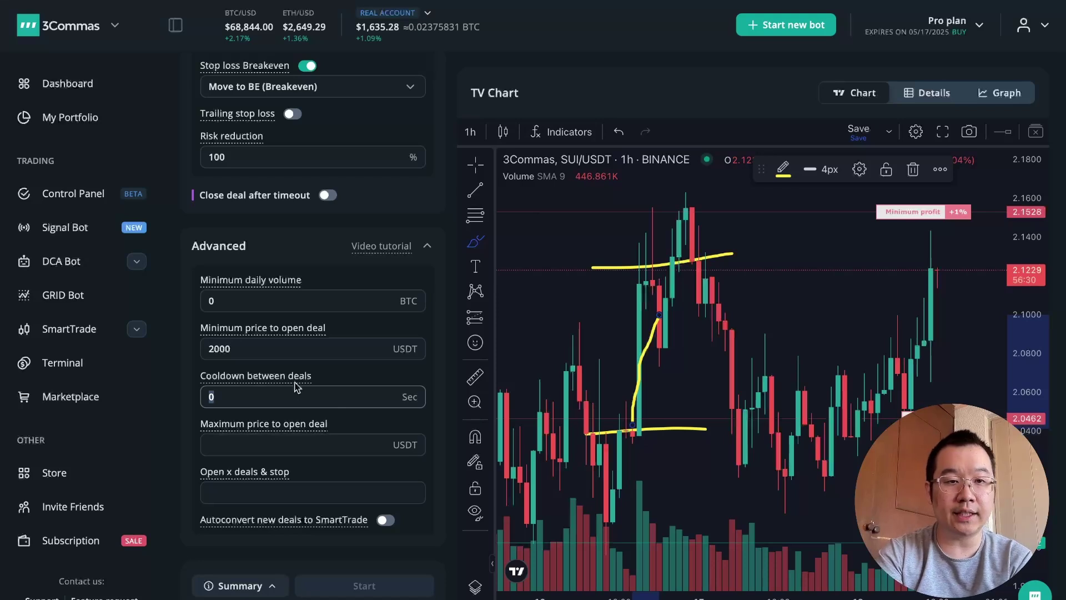
mouse_move(293, 380)
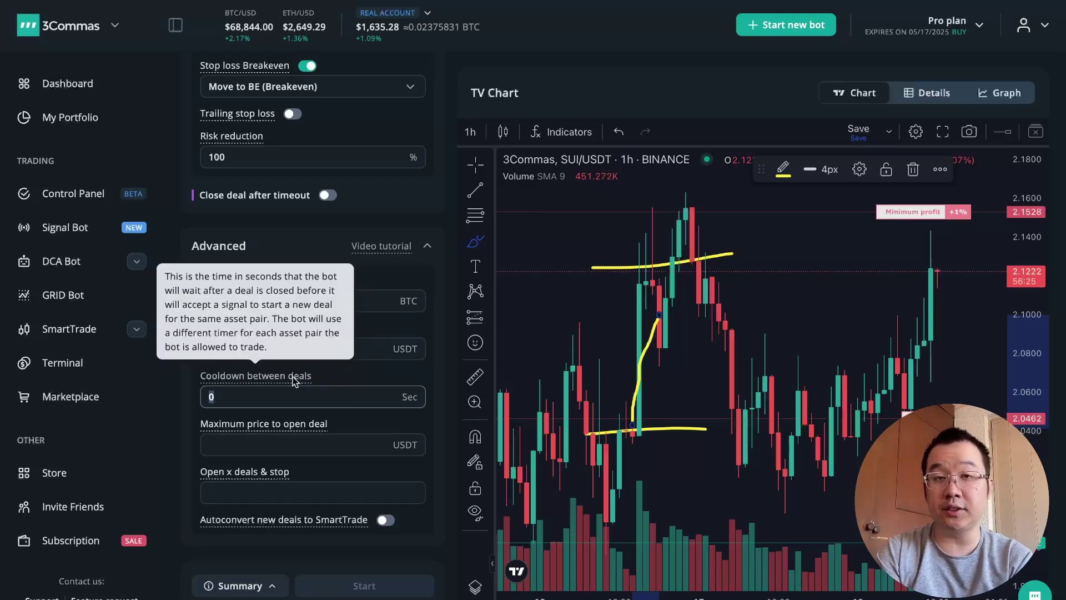
text(300)
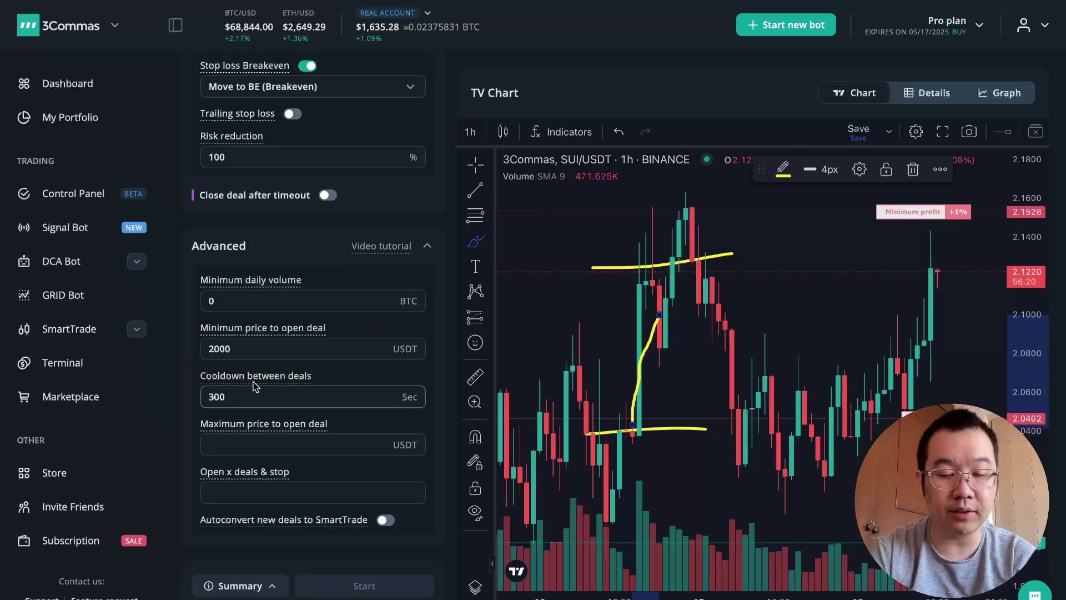
click(647, 414)
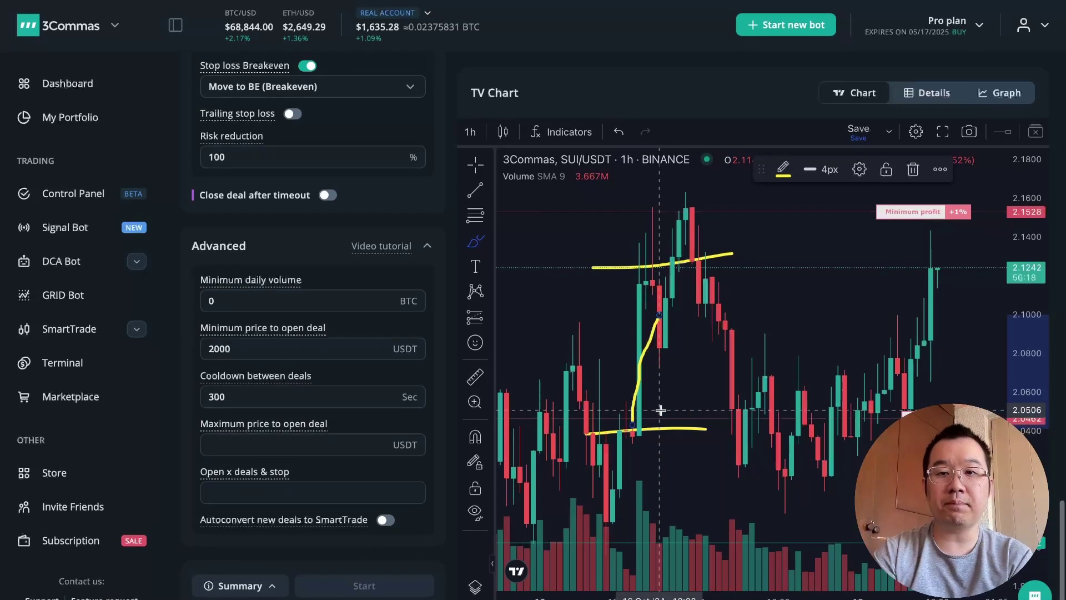